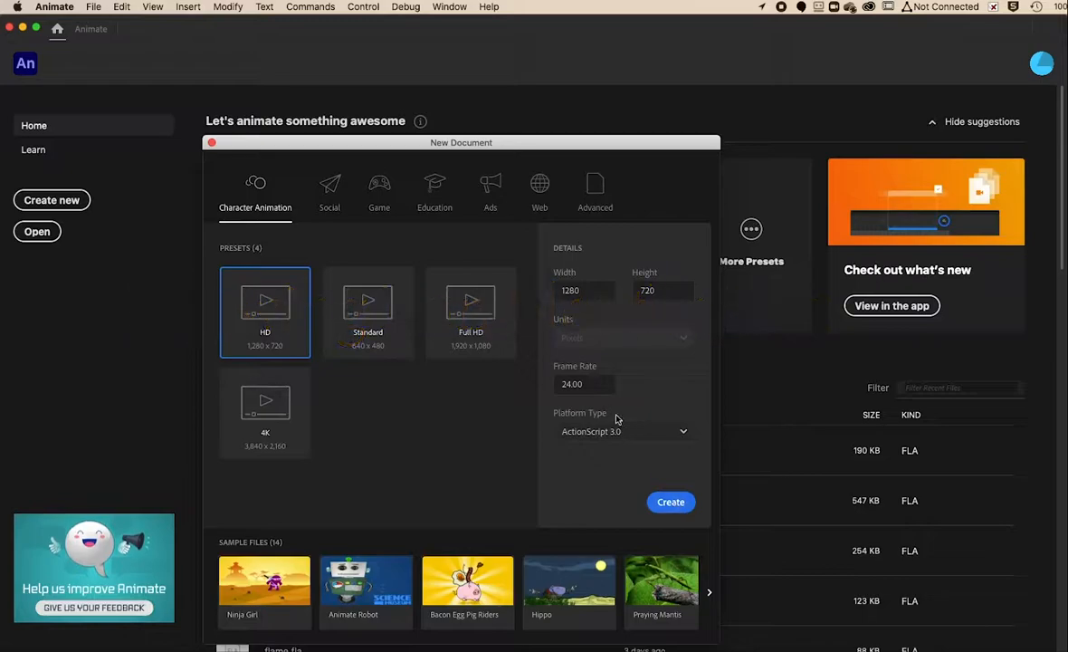
Create a new HD document at 1280 × 720 with a 24 fps frame rate.
double_click(568, 383)
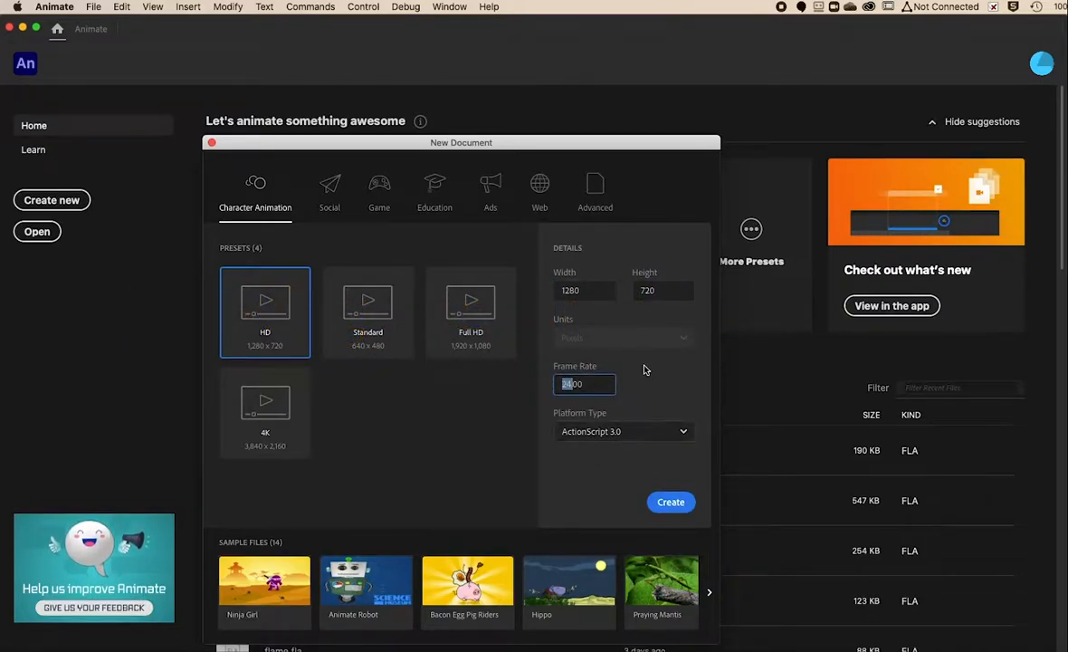
left_click(670, 502)
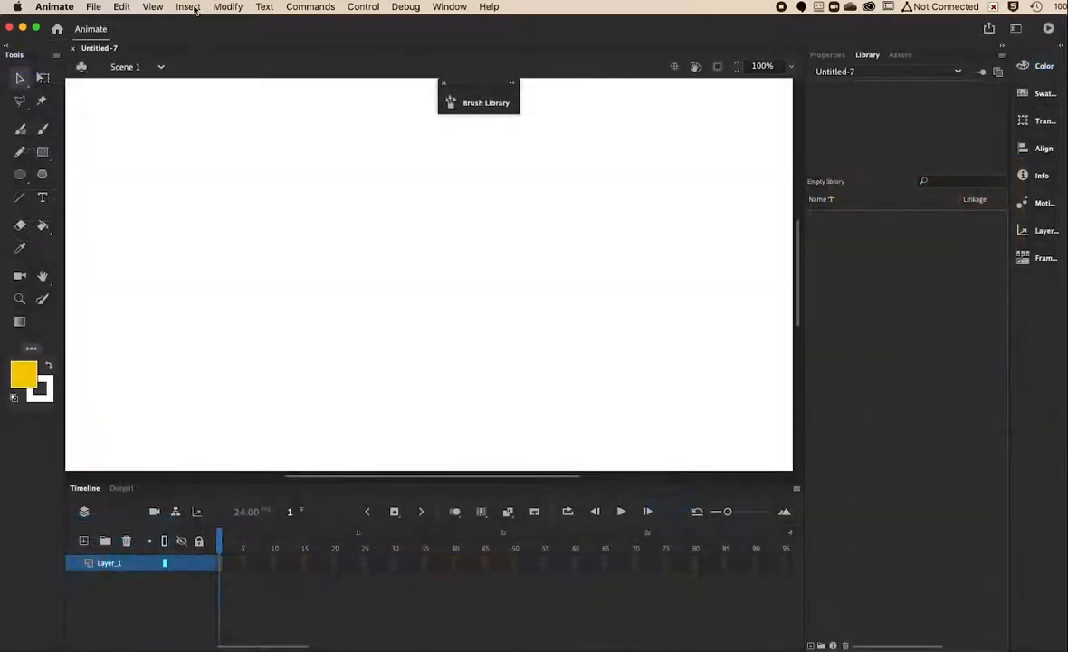
Insert a new Movie Clip symbol named 'eye' and start editing it.
left_click(187, 6)
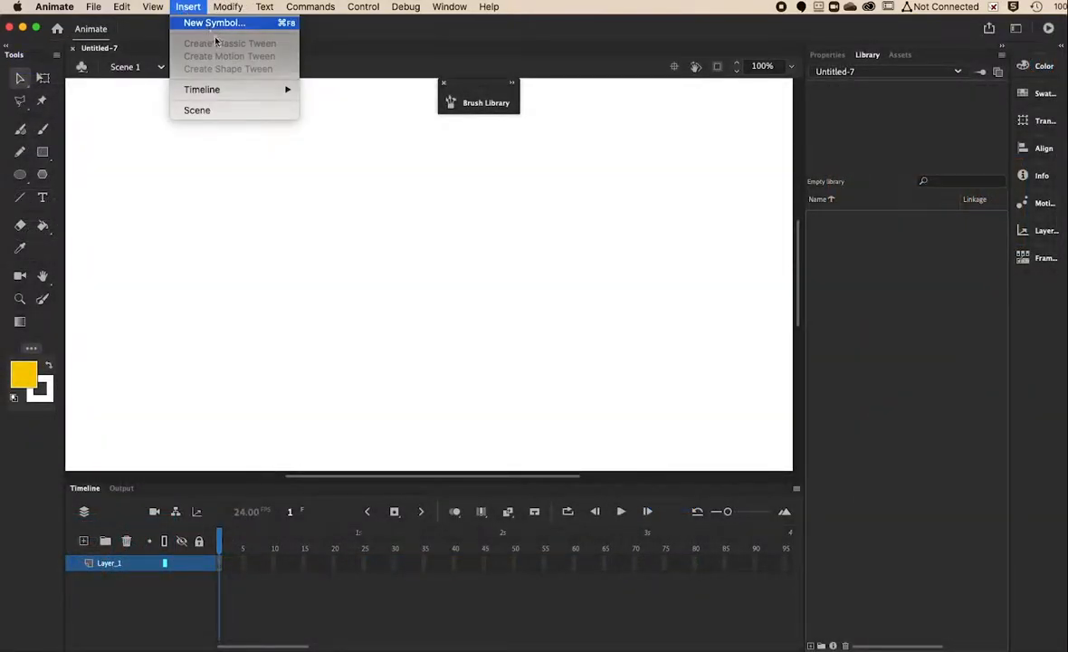
left_click(207, 27)
type("eye")
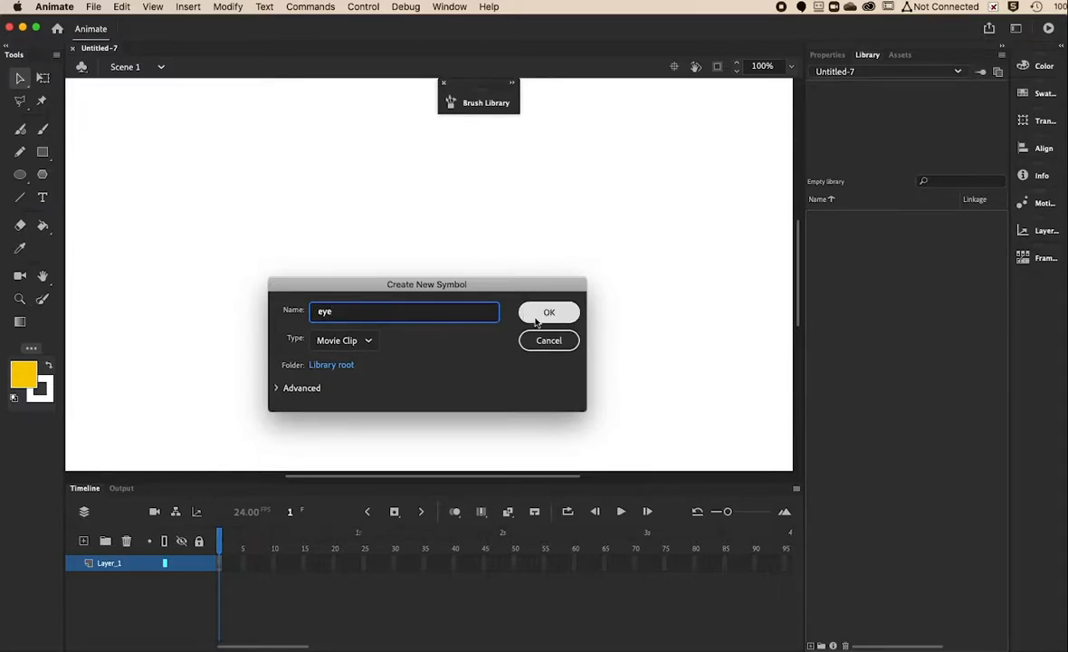
left_click(546, 312)
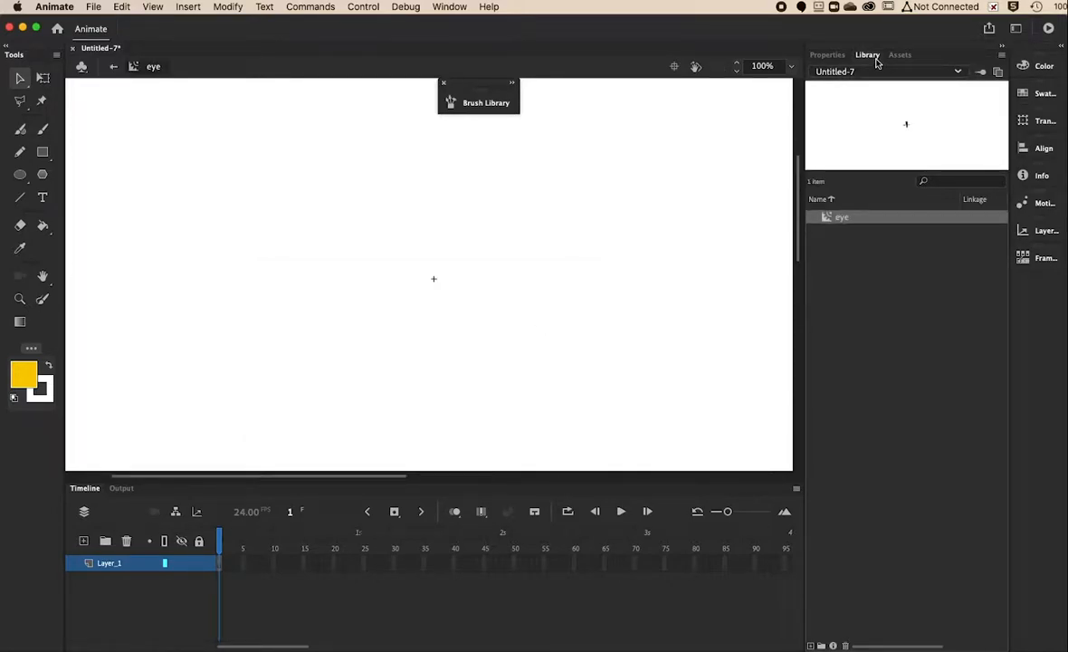
Set the Oval tool to default white fill and black stroke, with stroke size 6.
left_click(20, 175)
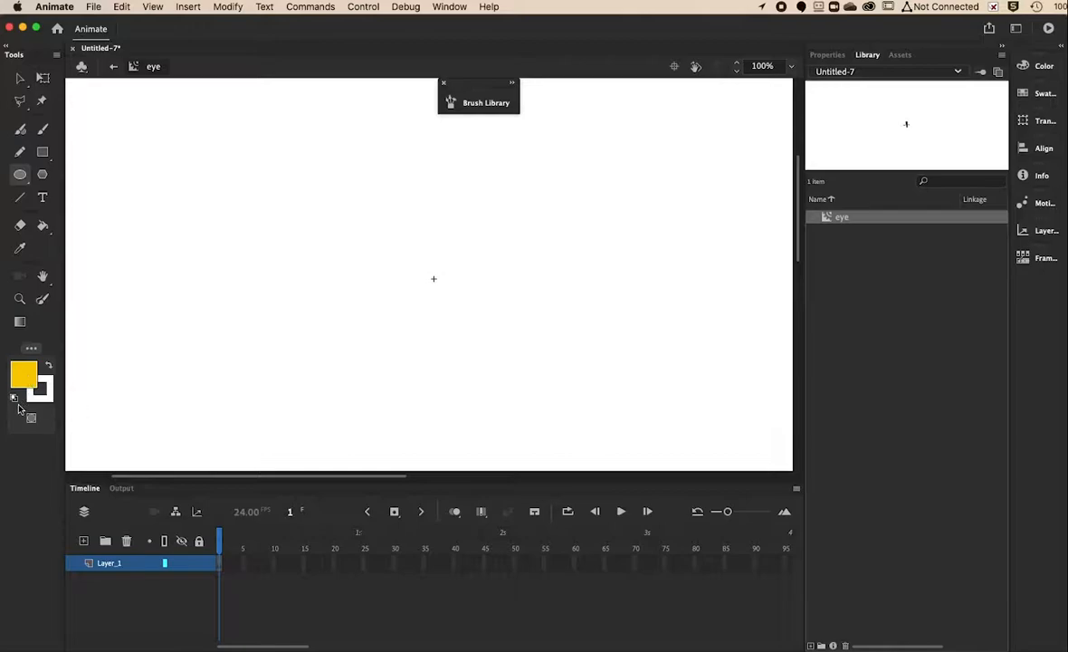
left_click(15, 401)
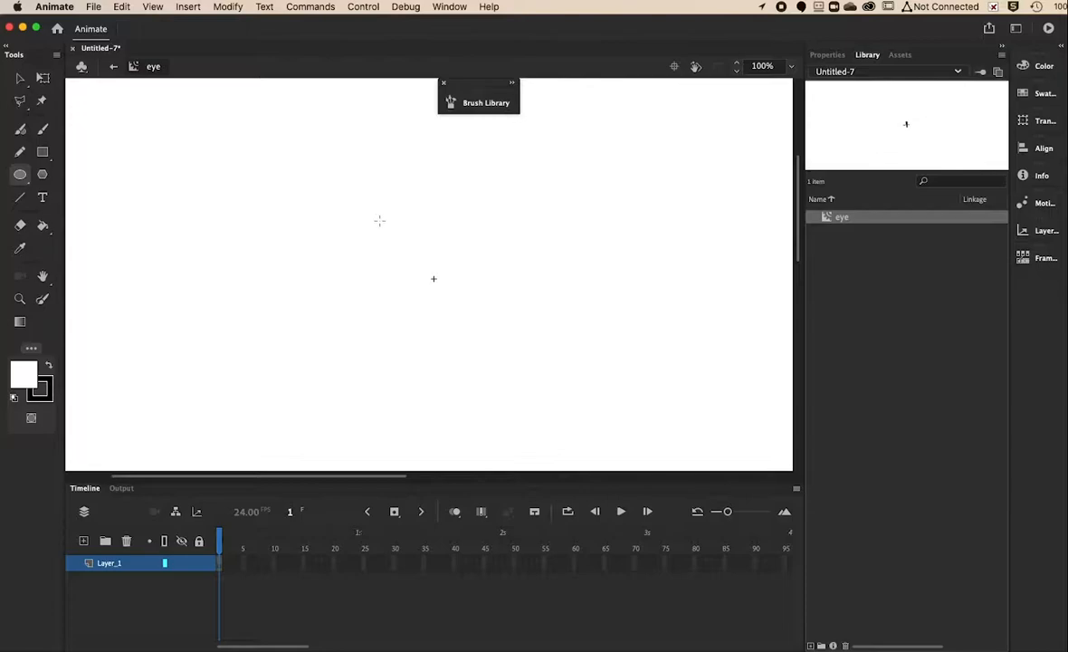
left_click_drag(378, 230, 480, 350)
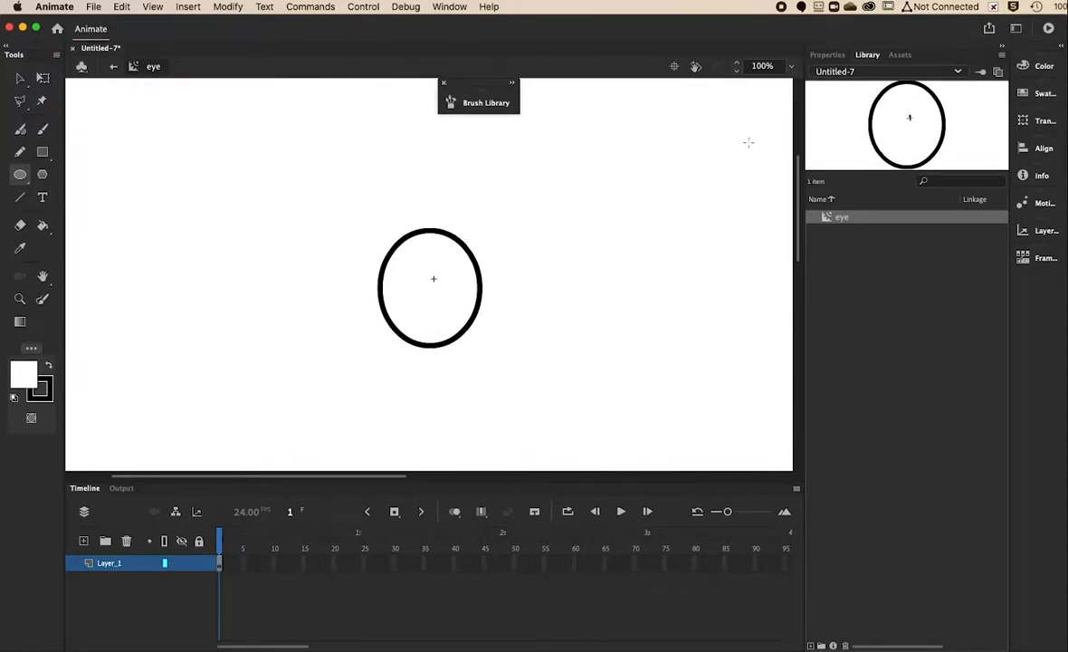
left_click(827, 55)
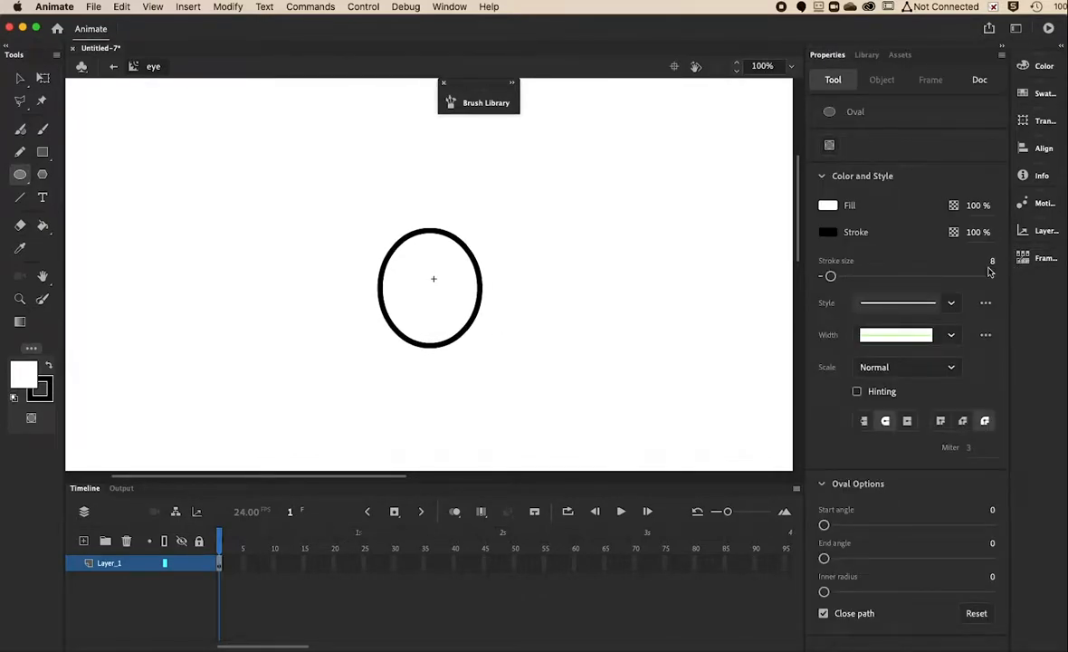
left_click_drag(831, 279, 828, 276)
Select and delete the trial oval so the eye symbol is empty.
left_click(18, 79)
left_click_drag(365, 205, 527, 355)
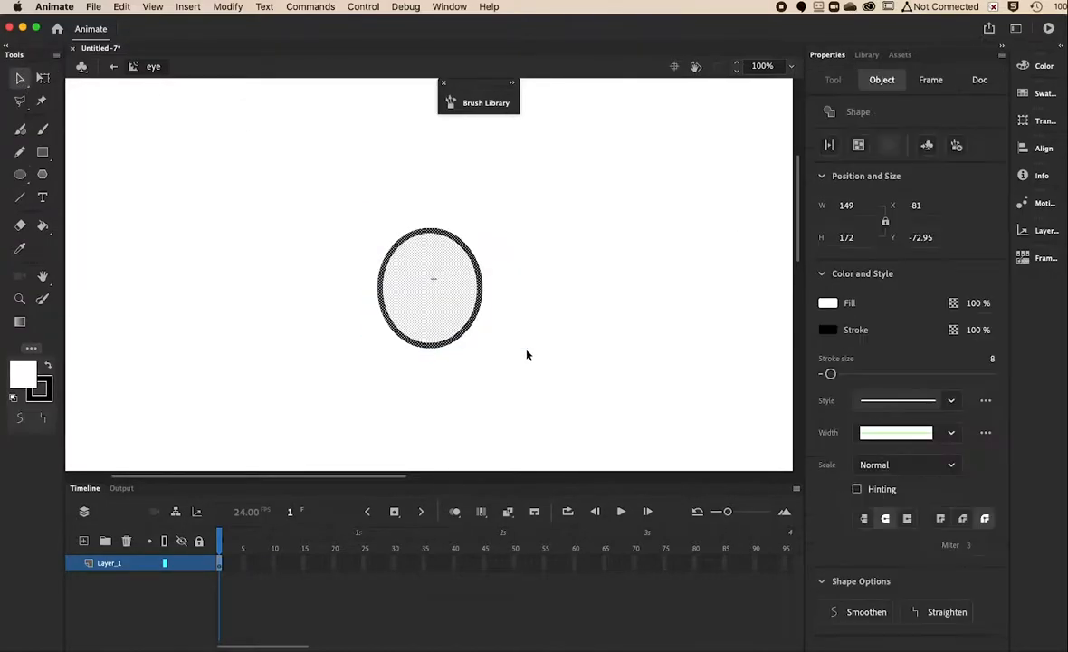
key("Delete")
Draw a black-outlined white eye oval, then a solid black no-stroke pupil inside it.
left_click(20, 176)
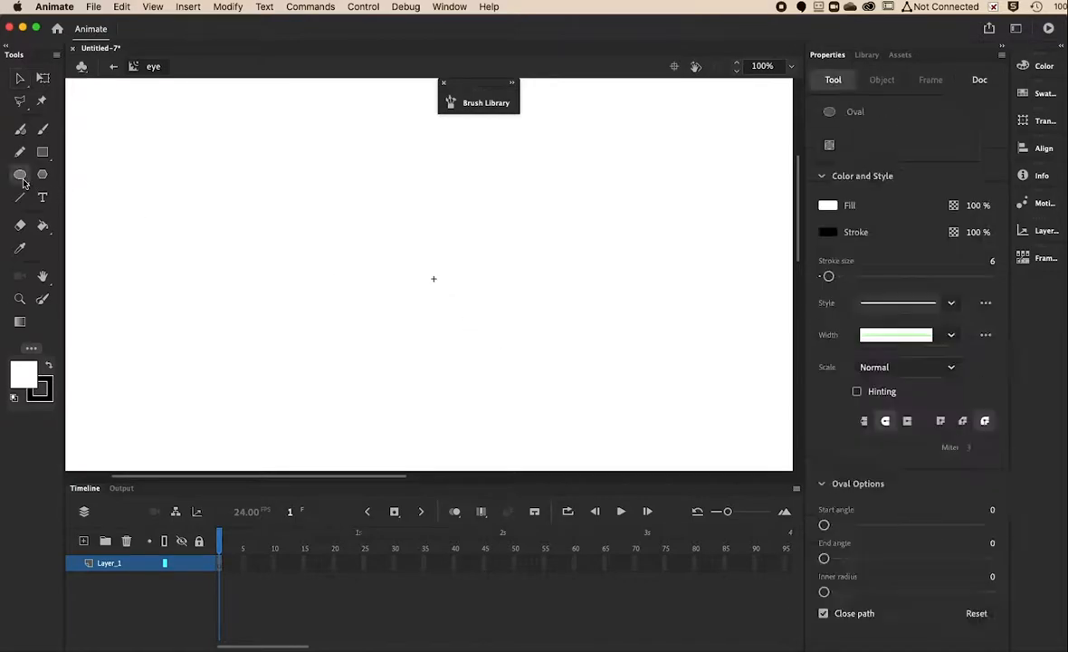
left_click_drag(393, 215, 479, 330)
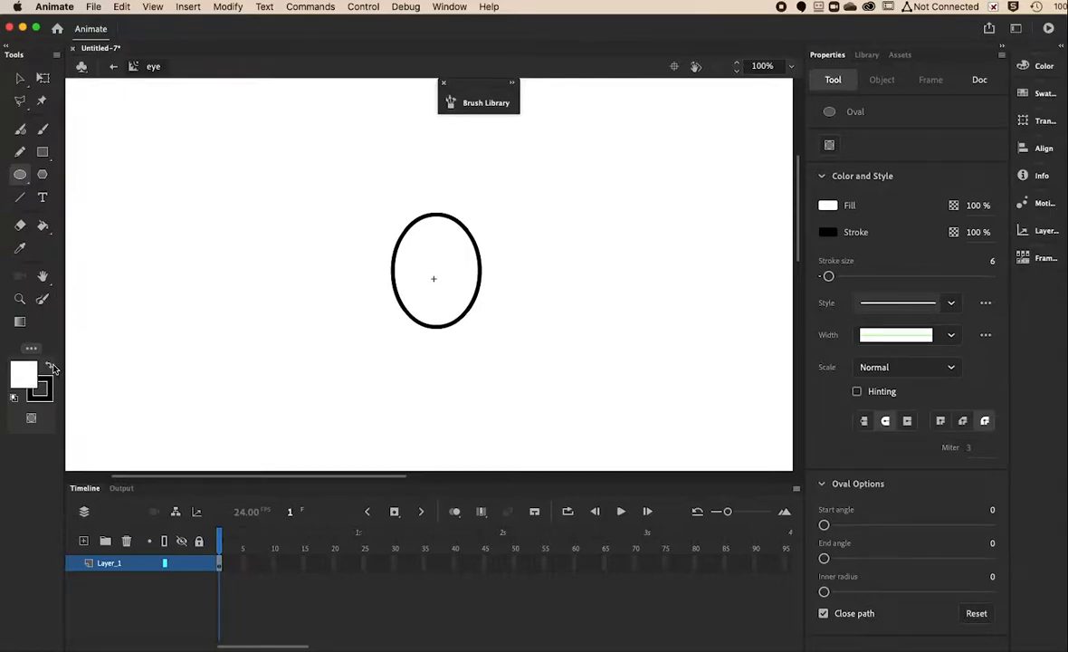
left_click(49, 365)
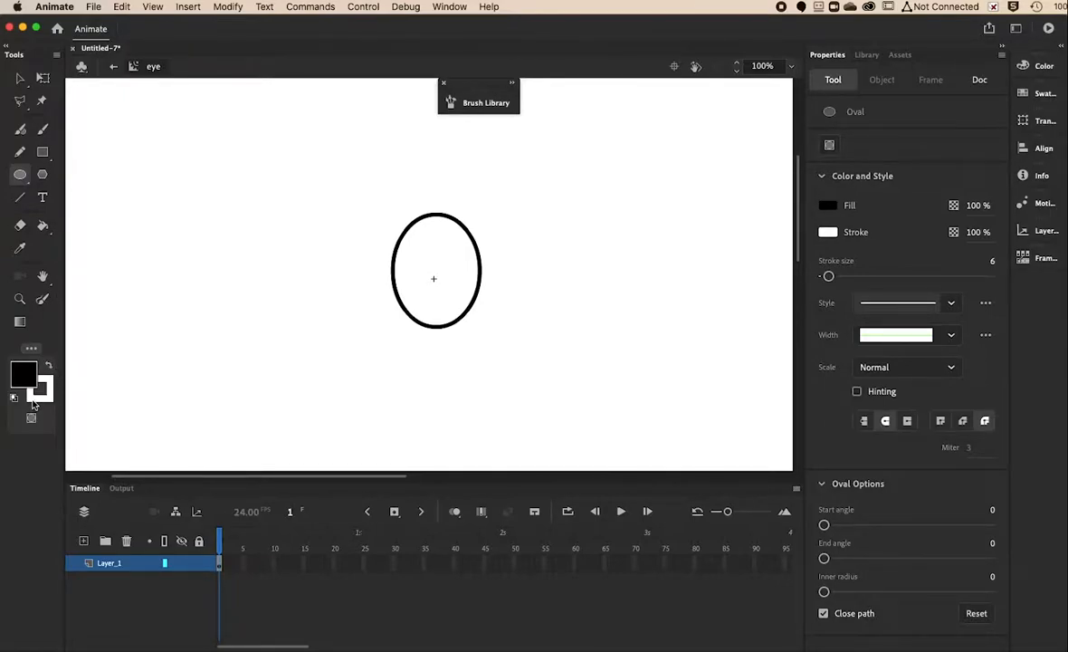
left_click(35, 399)
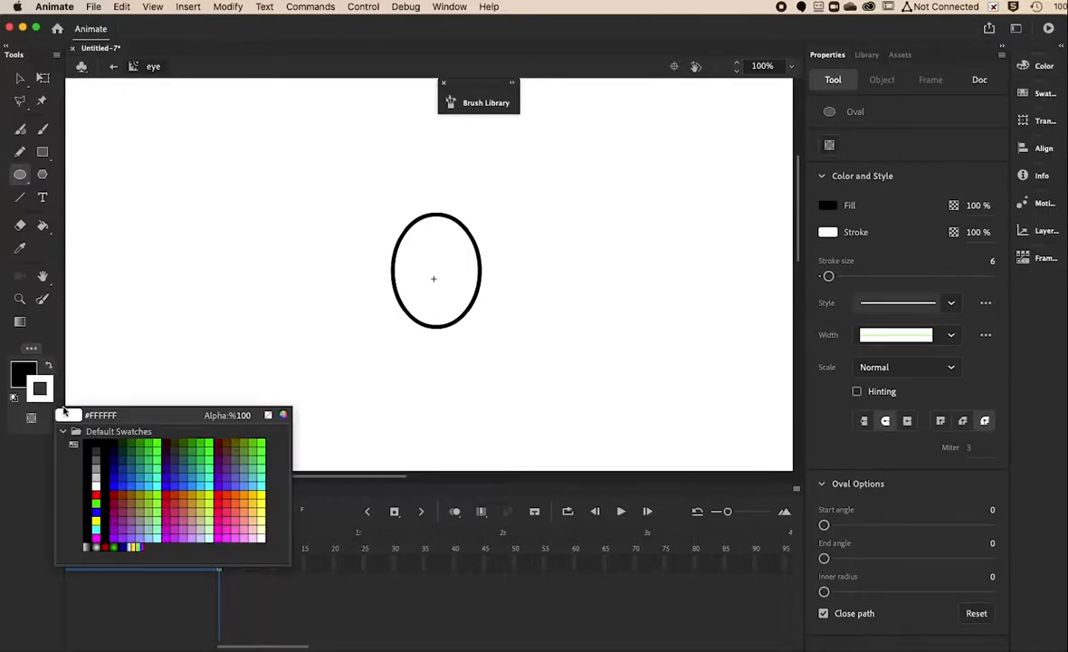
left_click(268, 416)
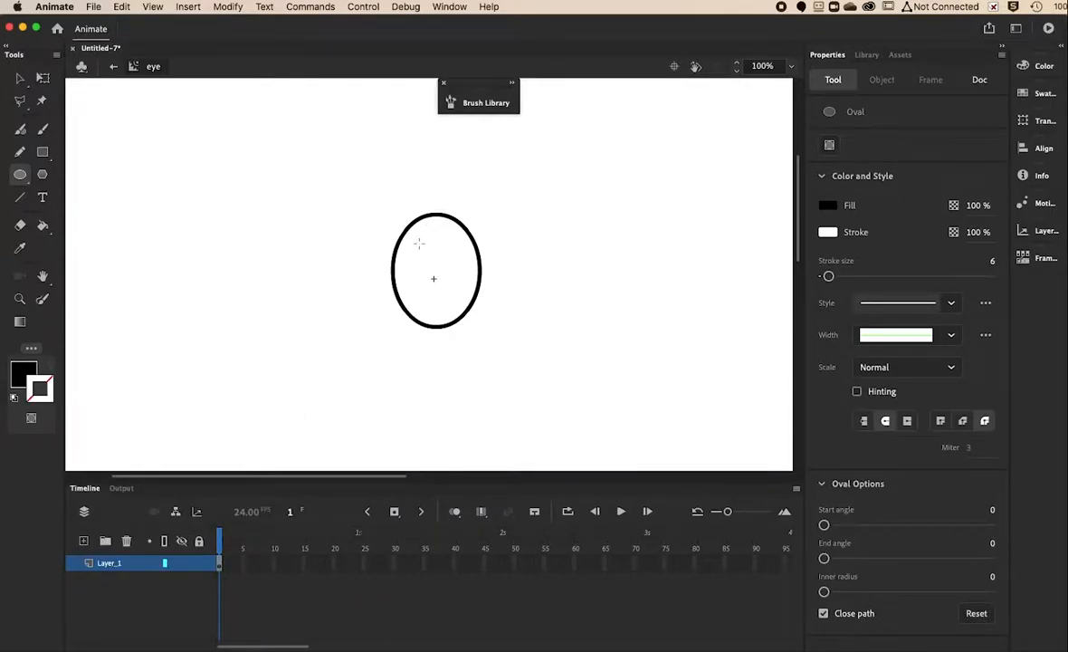
left_click_drag(413, 239, 460, 326)
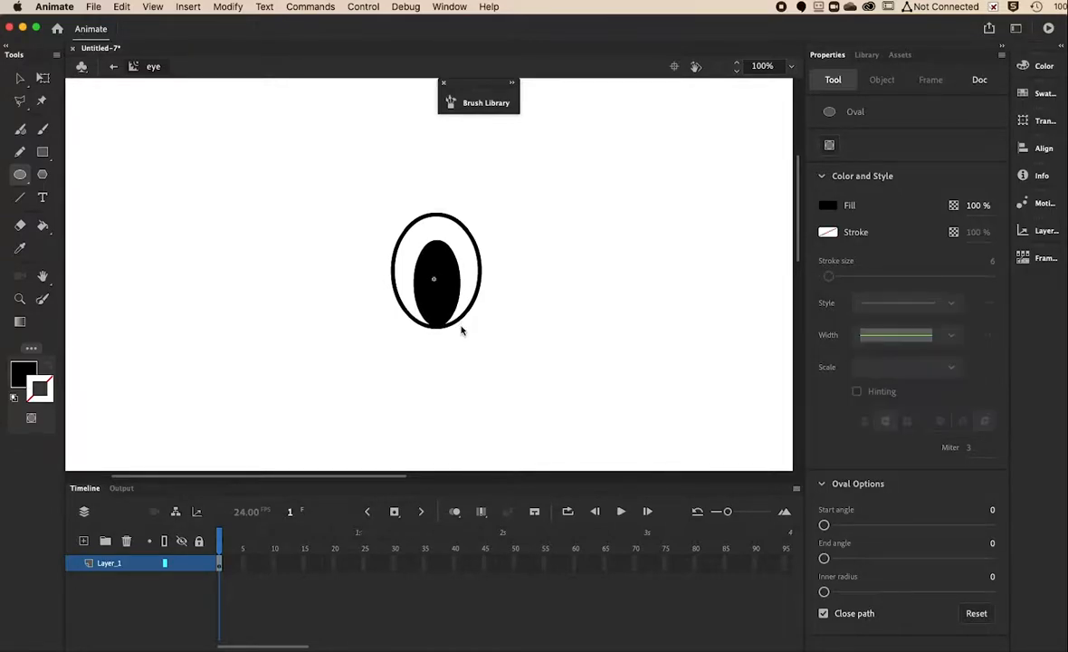
Draw a small white highlight oval in the upper part of the pupil.
left_click(29, 369)
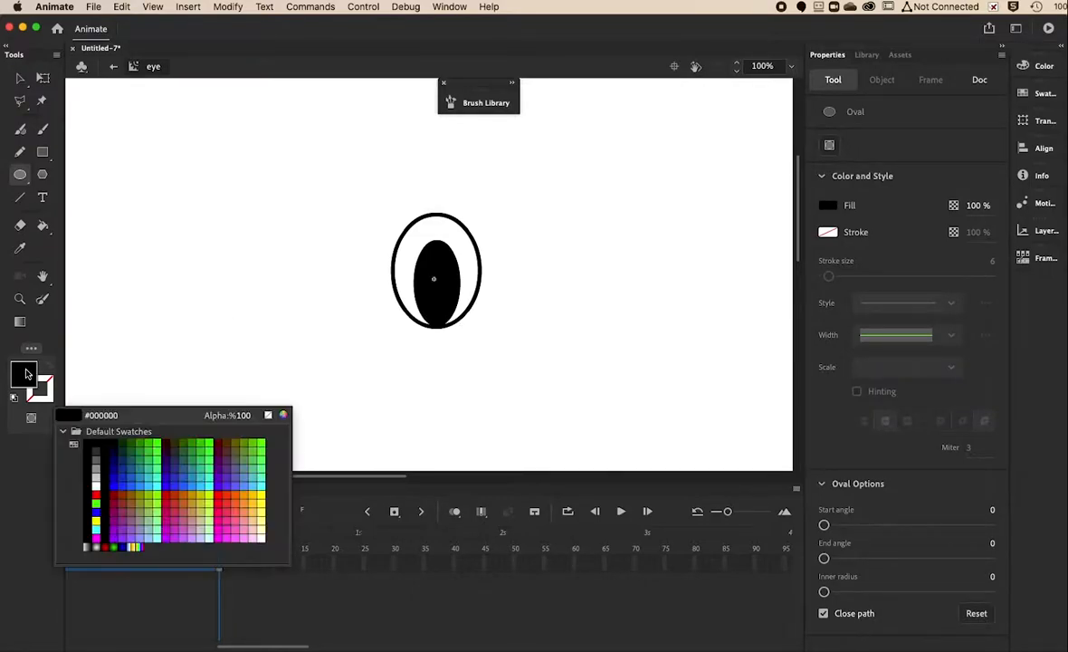
left_click(96, 486)
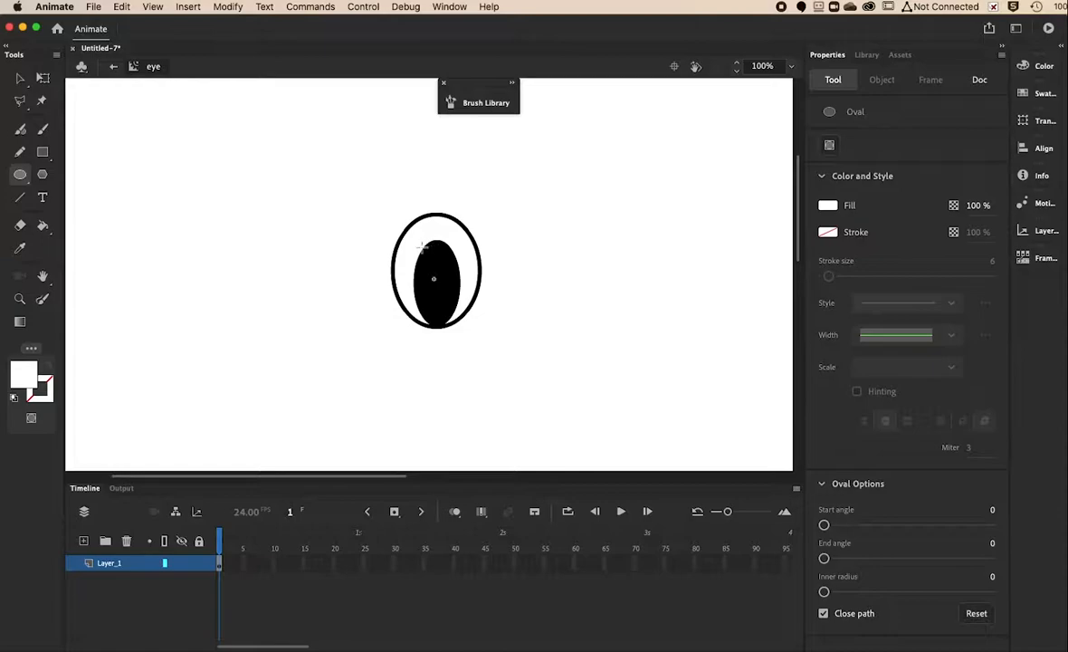
left_click_drag(421, 245, 436, 285)
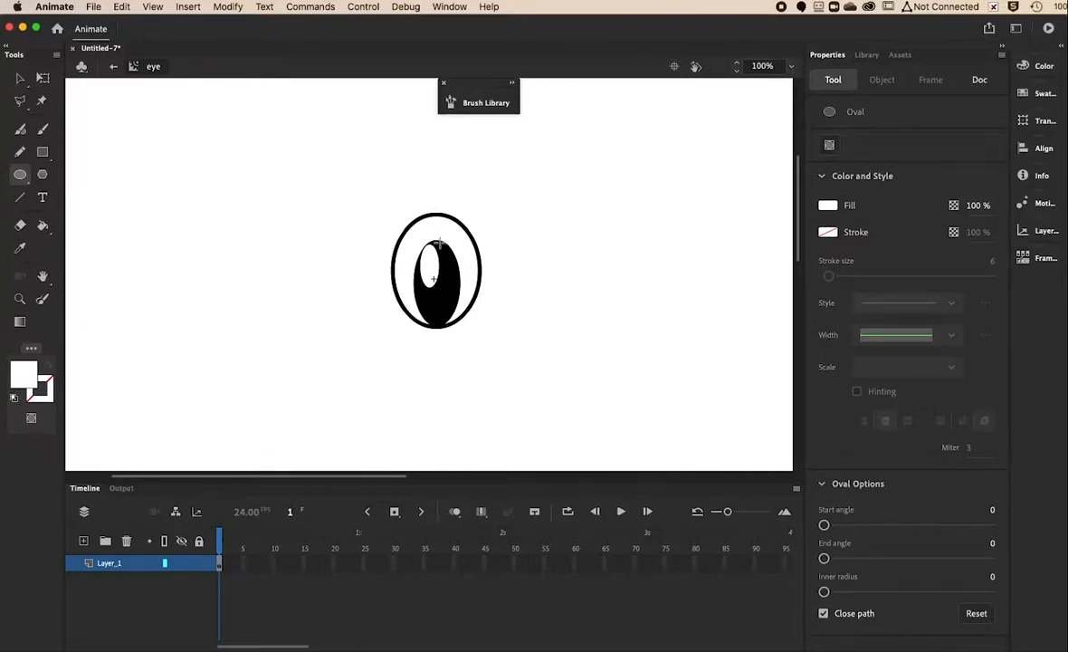
Change the fill colour to yellow.
left_click(24, 375)
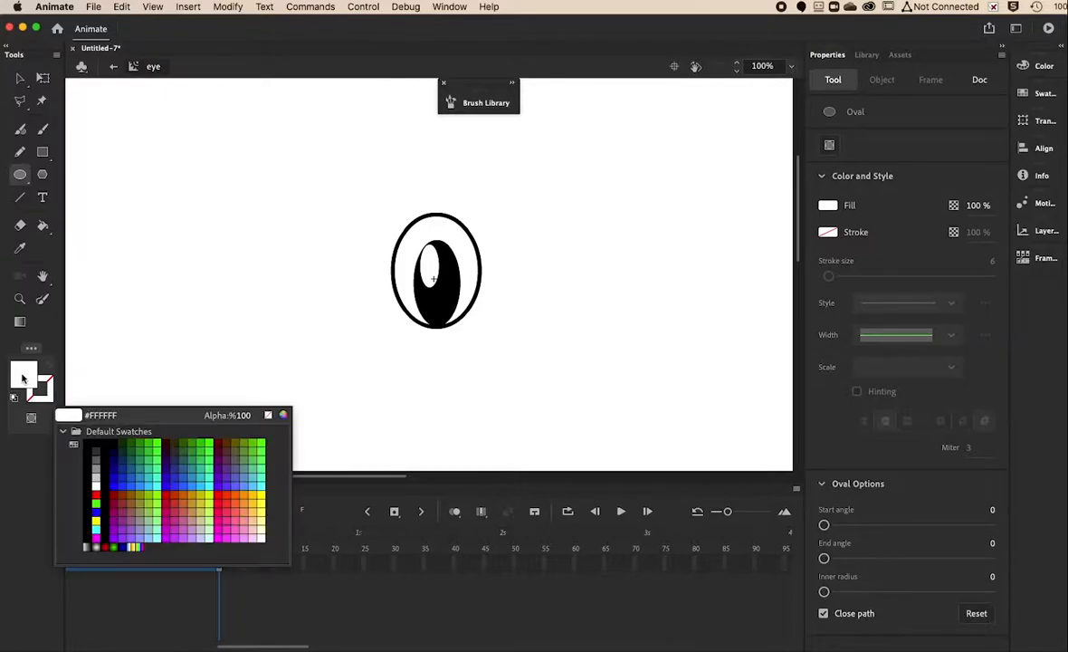
left_click(97, 491)
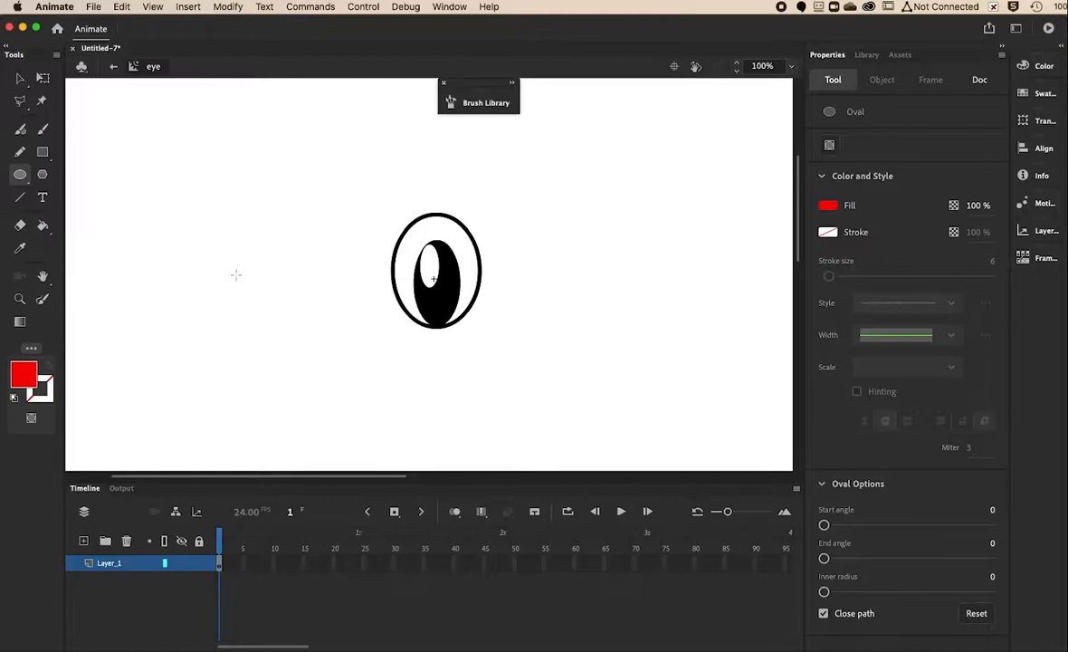
left_click(24, 375)
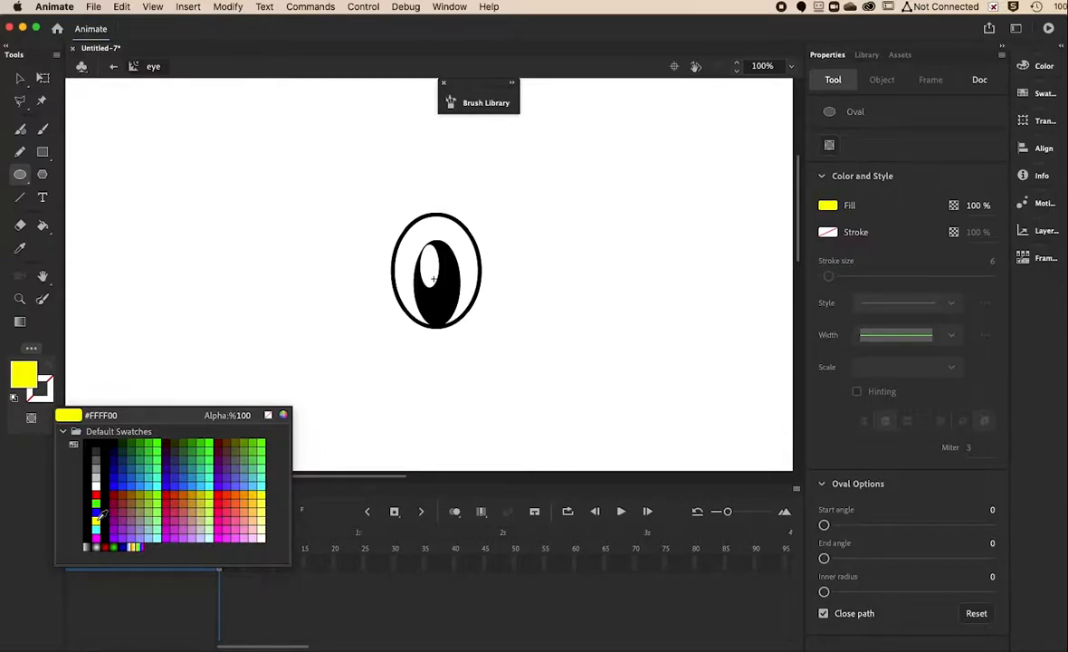
left_click(98, 516)
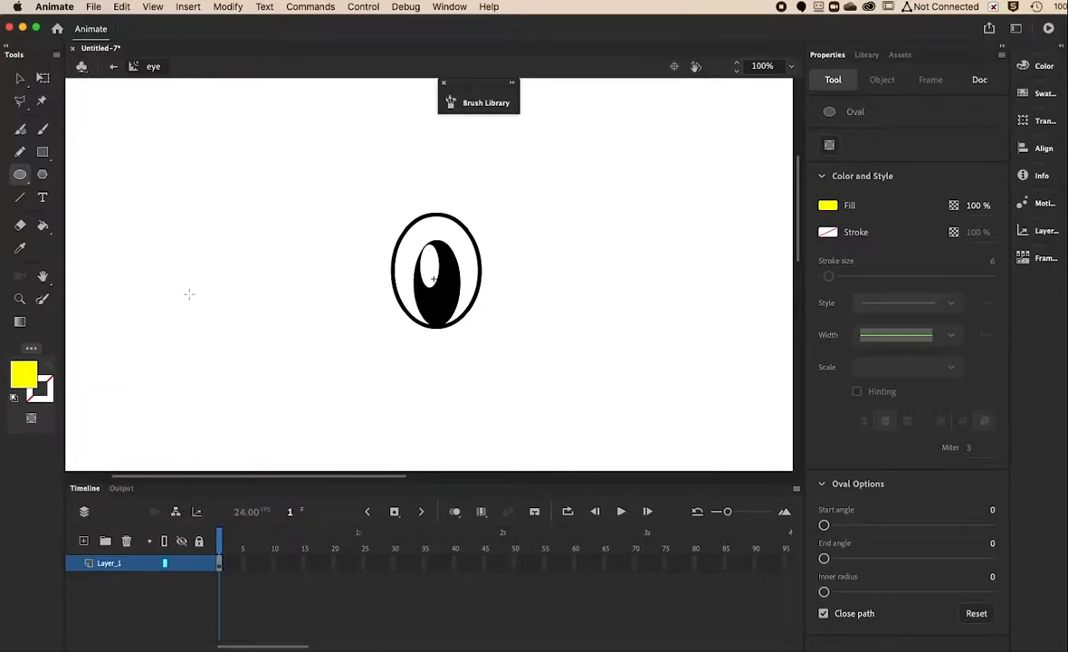
Draw a yellow oval left of the eye and overlap it with a white oval.
mouse_move(248, 275)
left_mouse_down()
mouse_move(290, 327)
mouse_move(289, 341)
left_mouse_up()
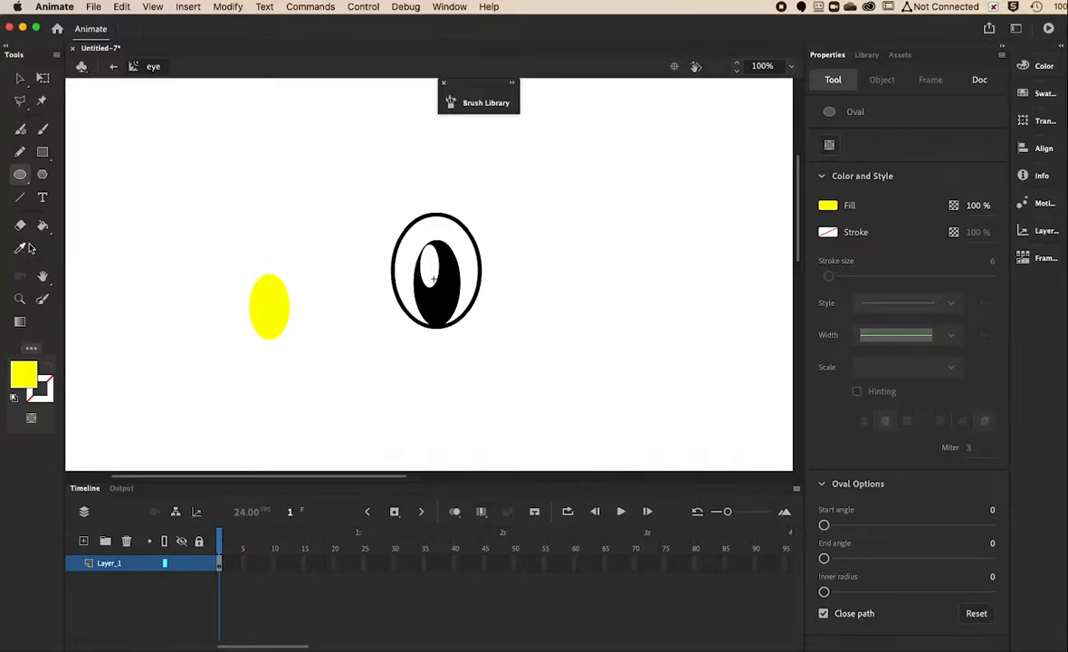
left_click(22, 378)
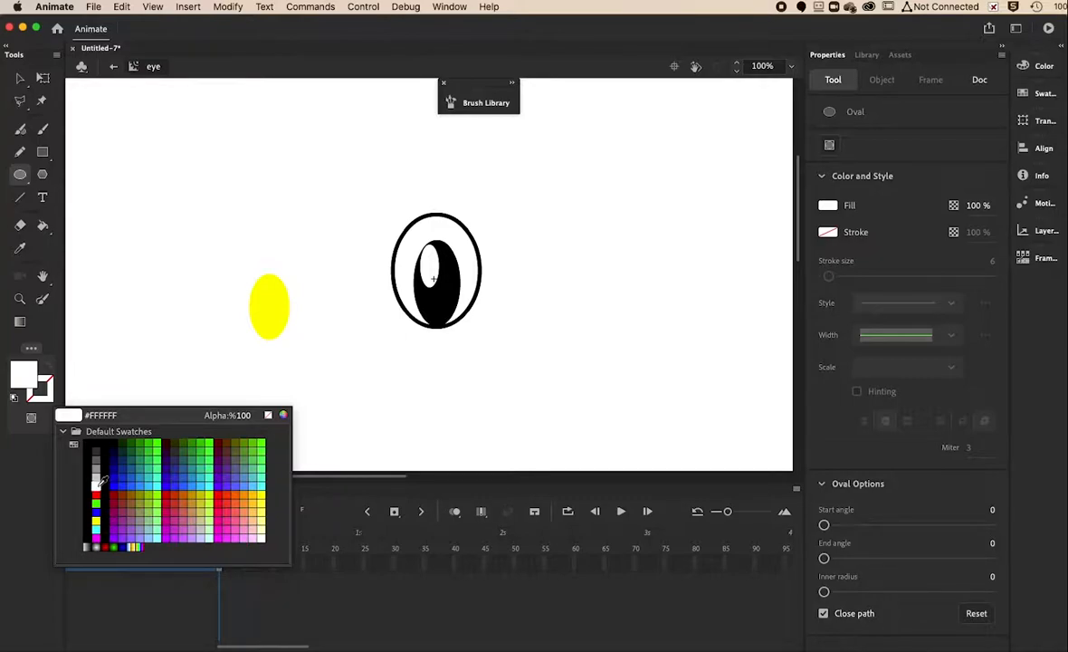
left_click(99, 482)
left_click_drag(242, 259, 297, 333)
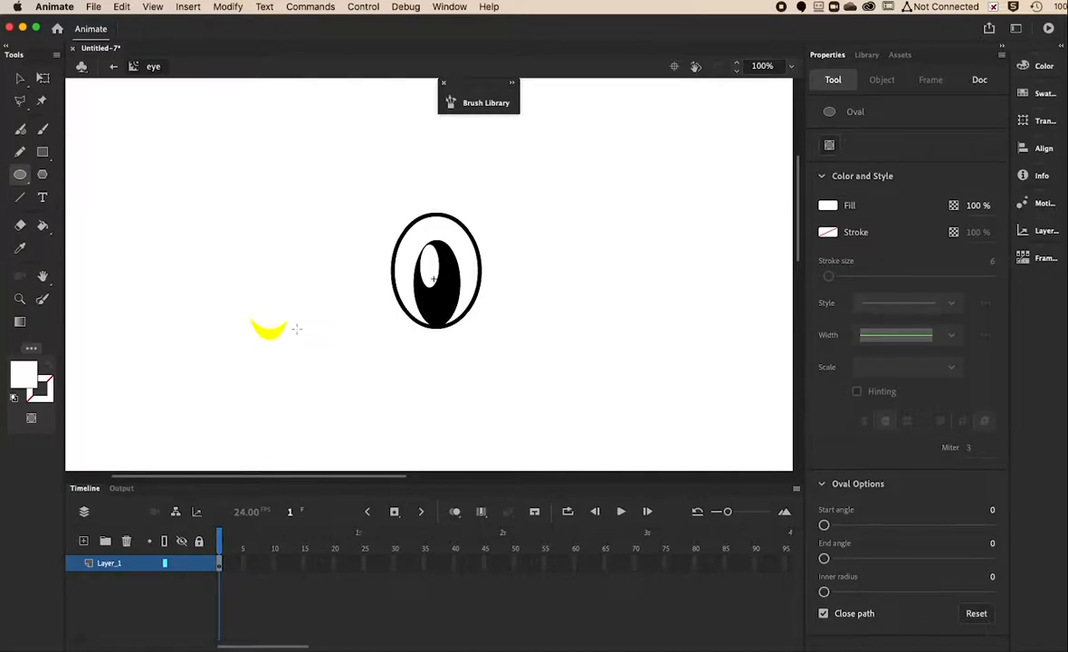
Delete the white oval and move the remaining yellow crescent to the pupil's bottom.
left_click(20, 80)
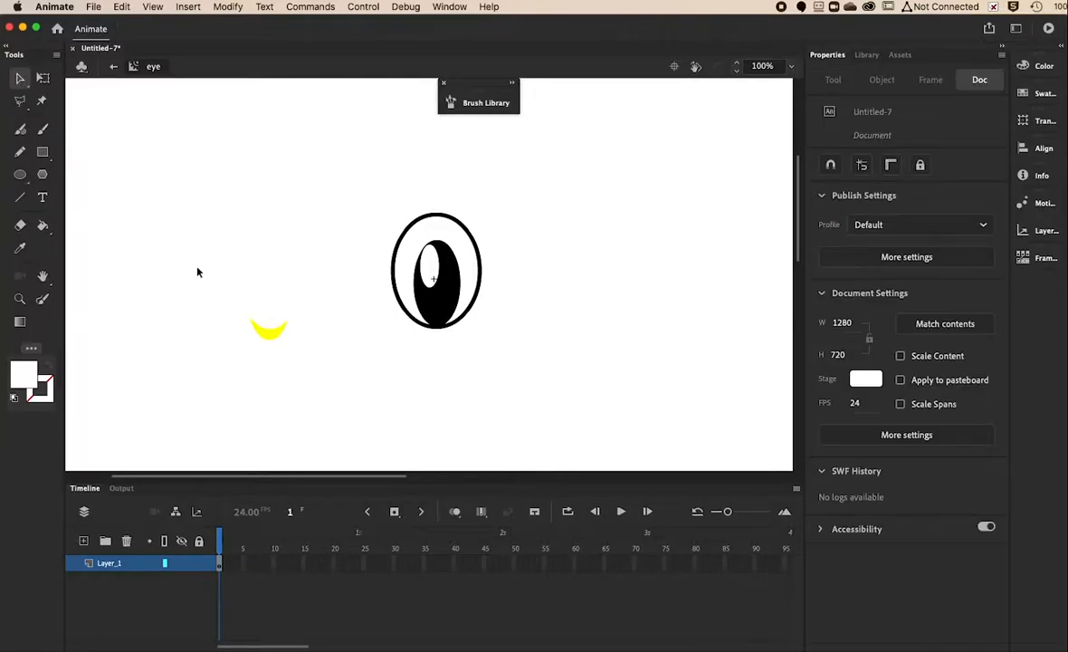
left_click(277, 316)
key("Delete")
left_click_drag(276, 335, 443, 323)
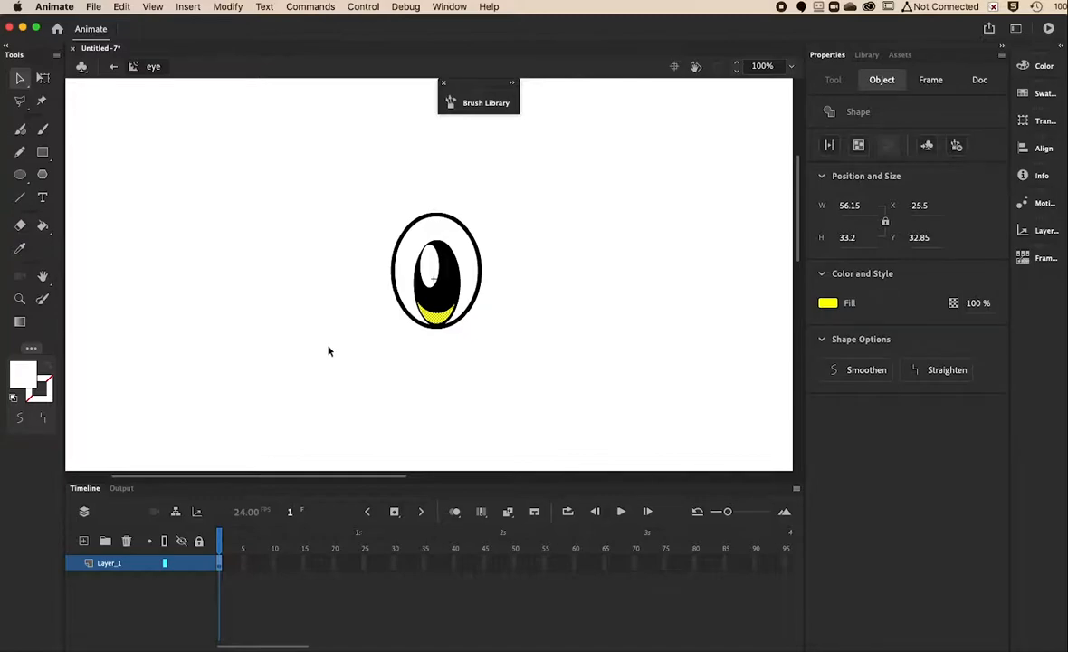
Resize the yellow crescent with Free Transform to fit the pupil and nudge it right.
left_click(330, 298)
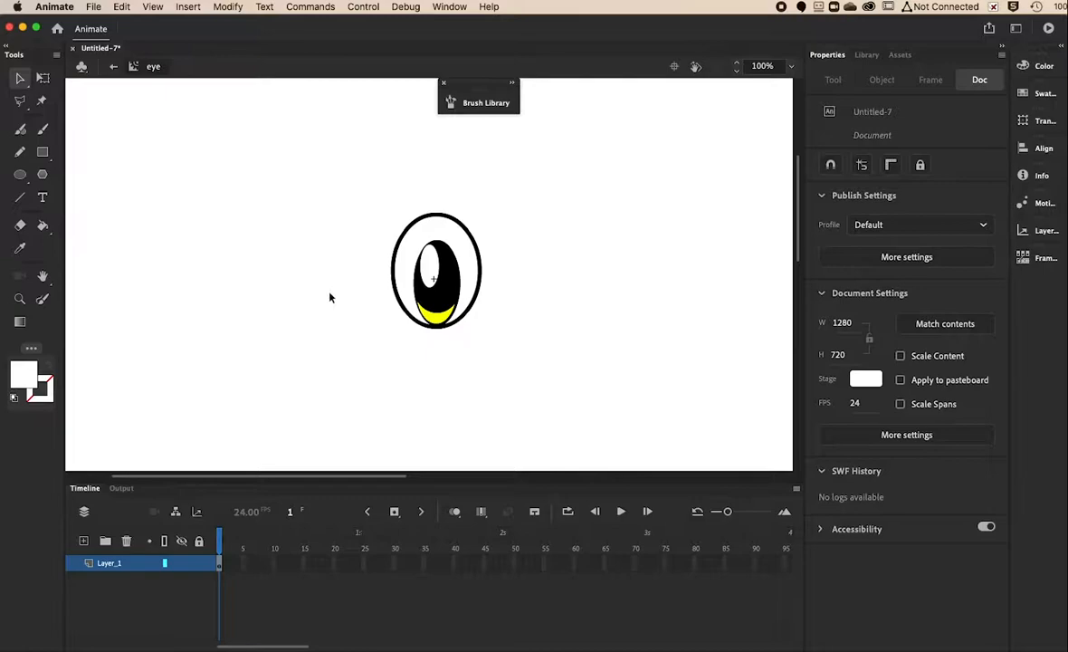
left_click(447, 328)
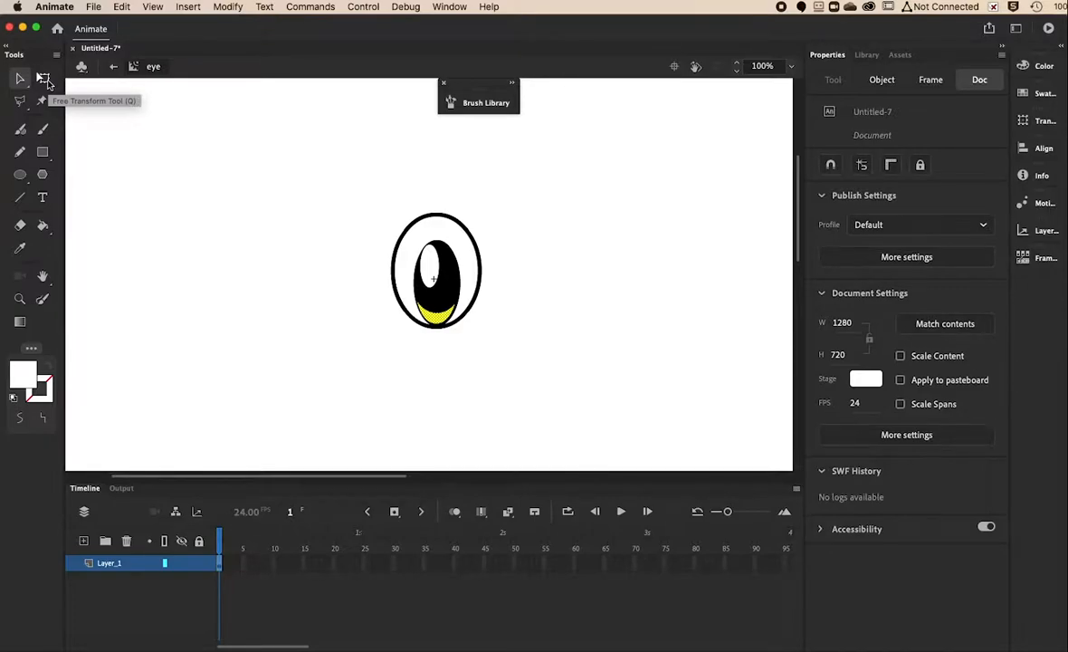
left_click(43, 79)
left_click_drag(457, 323, 452, 321)
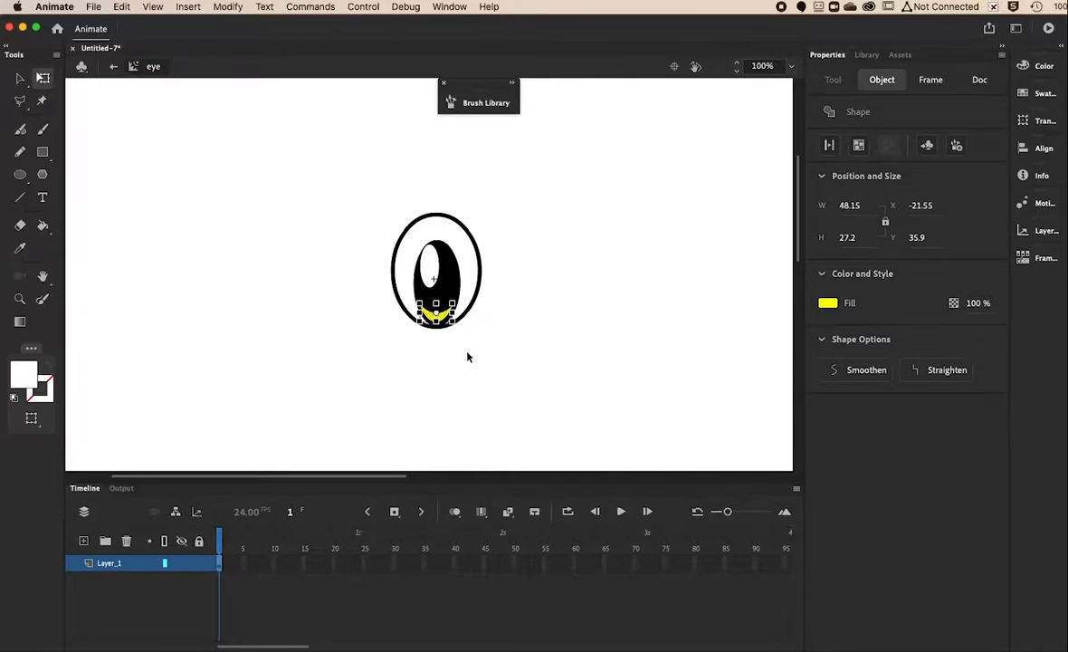
key("Right")
Draw a tiny white oval highlight at the top of the pupil.
left_click(467, 358)
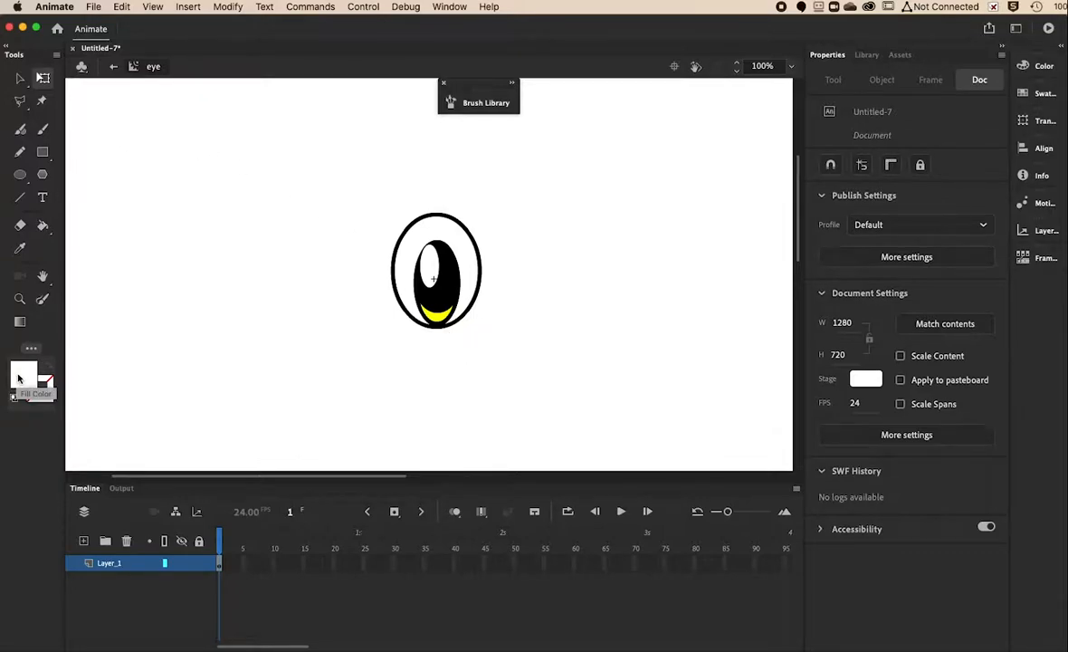
left_click(20, 173)
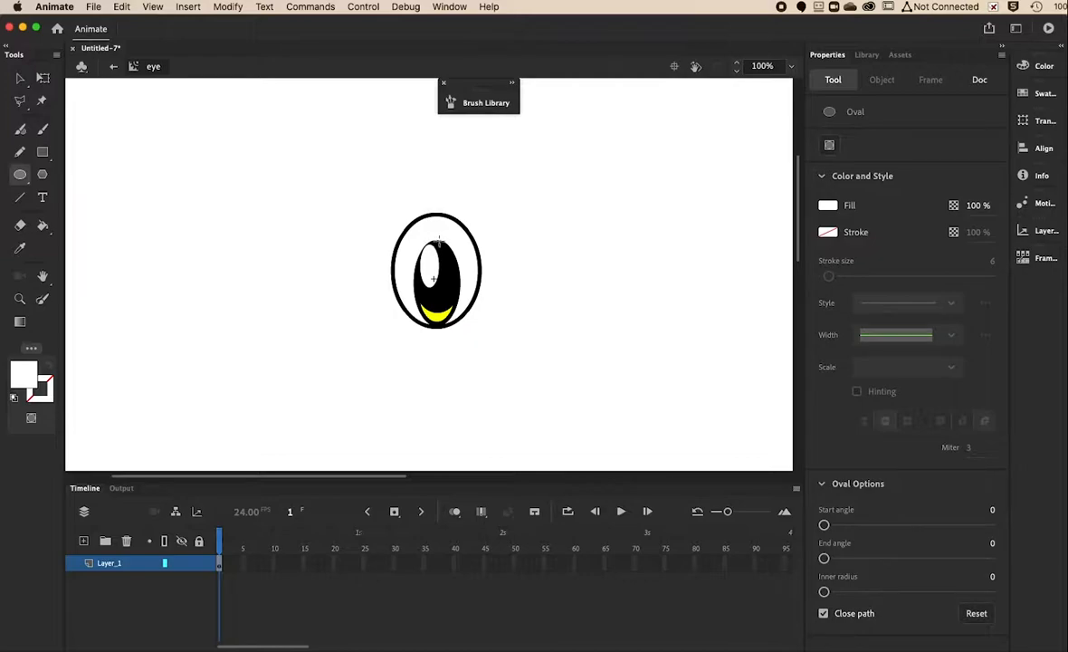
left_click_drag(439, 241, 444, 254)
Return to Scene 1 and drag two eye instances from the Library onto the stage.
left_click(113, 67)
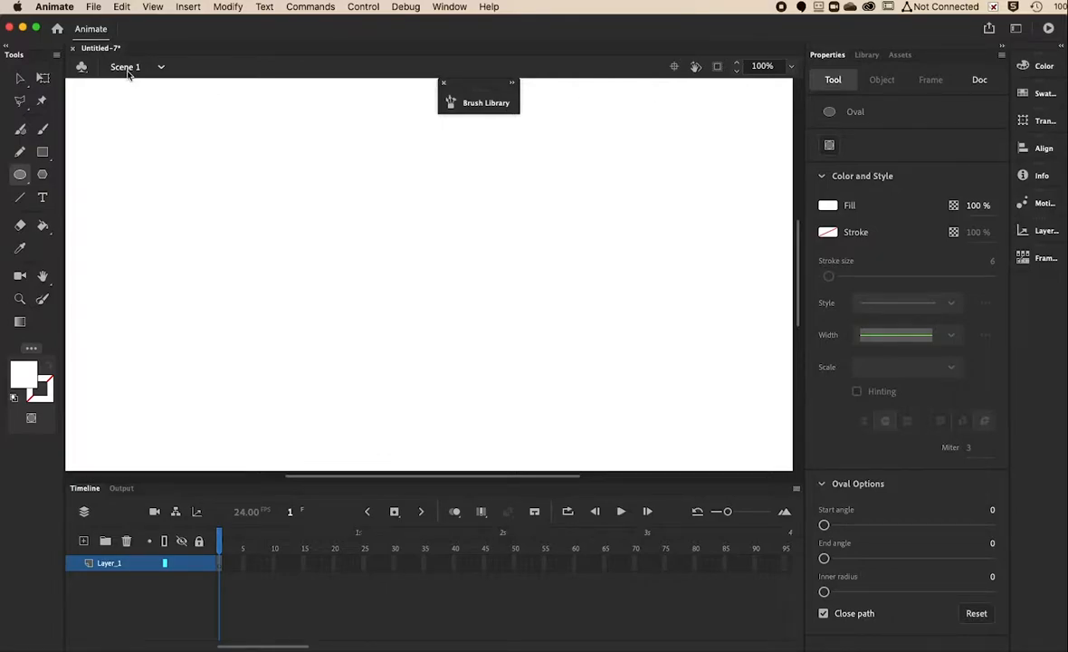
left_click(866, 54)
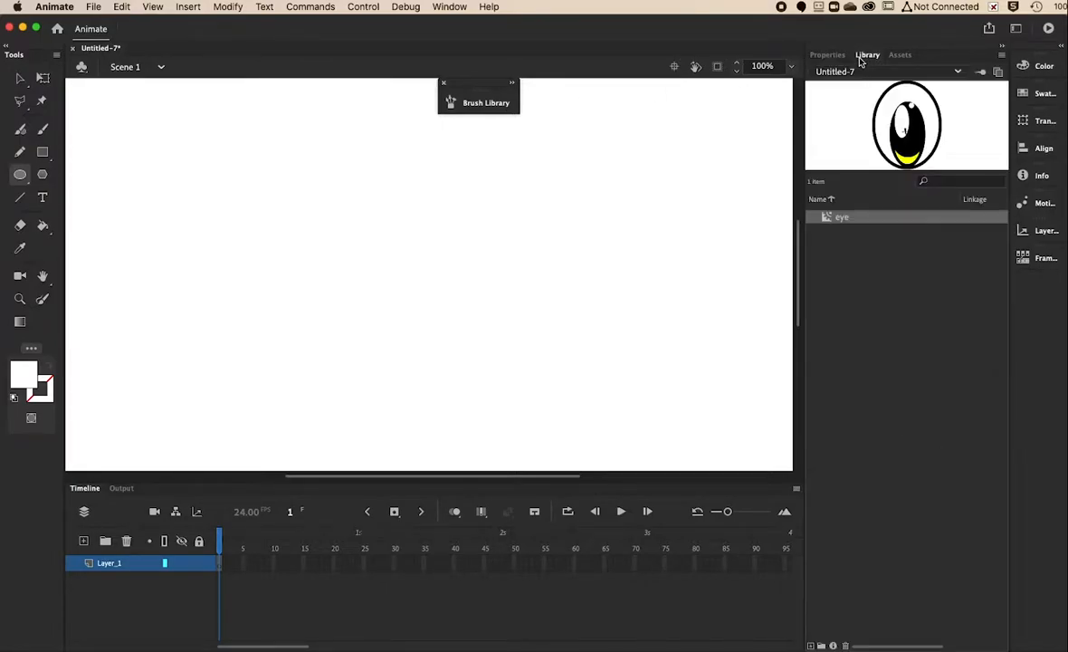
left_click_drag(827, 217, 436, 259)
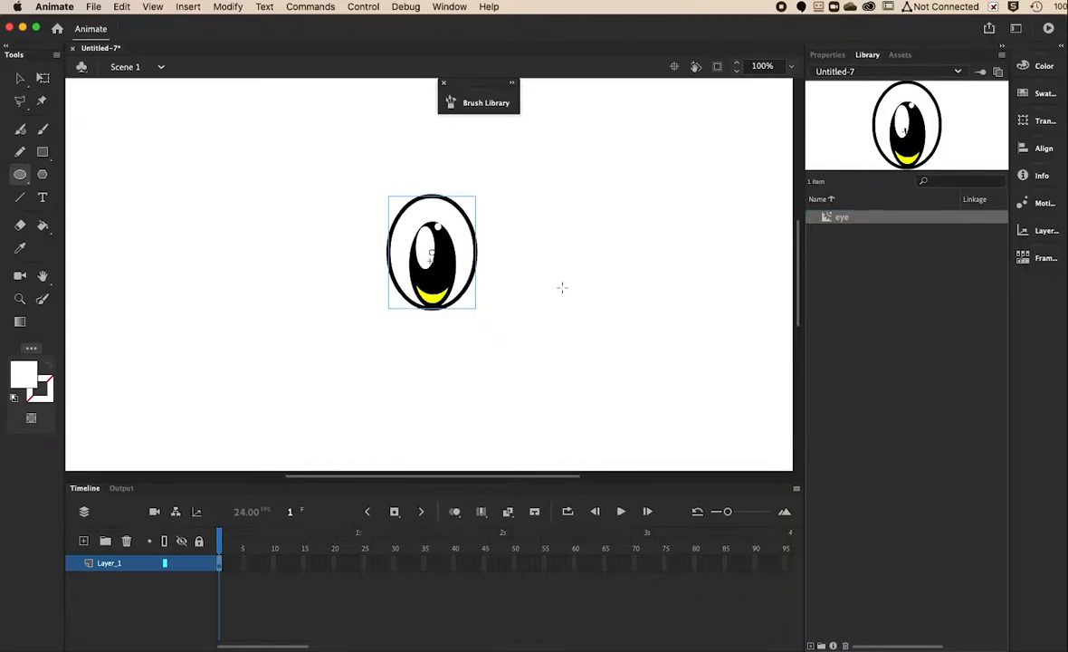
left_click_drag(820, 220, 532, 257)
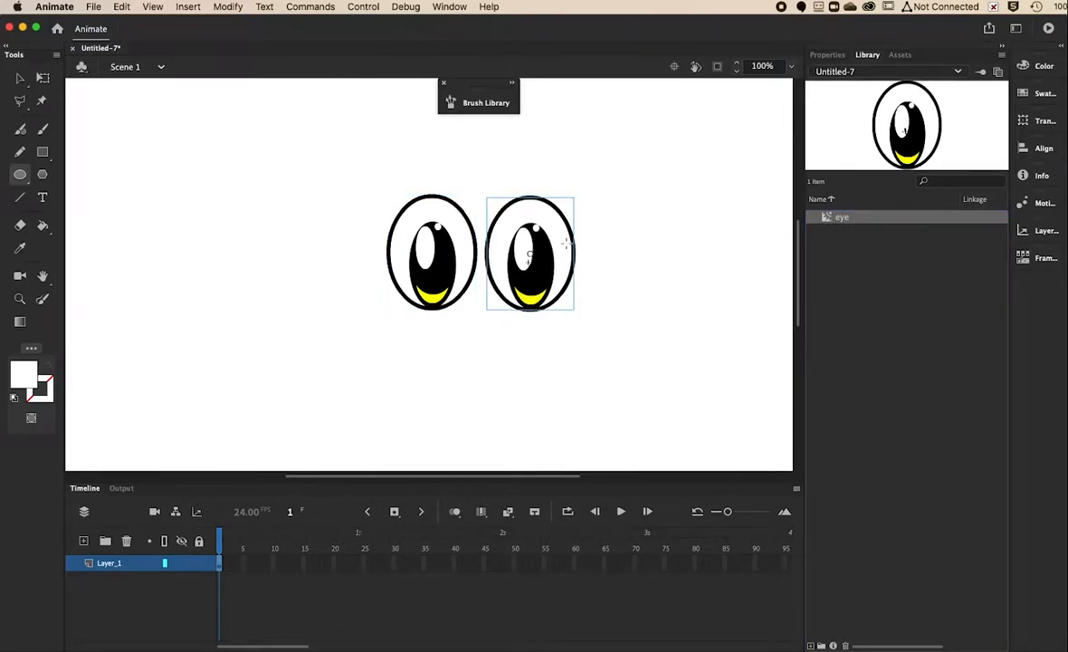
Delete both test eye instances, leaving the Scene 1 stage empty.
key("Delete")
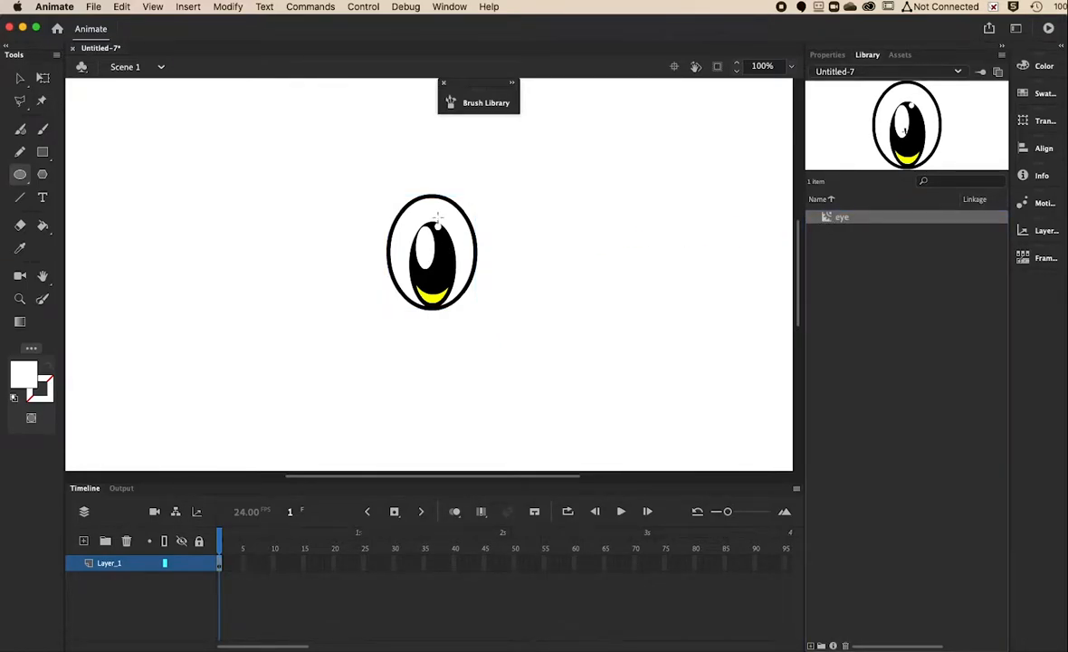
left_click(20, 78)
left_click(422, 260)
key("Delete")
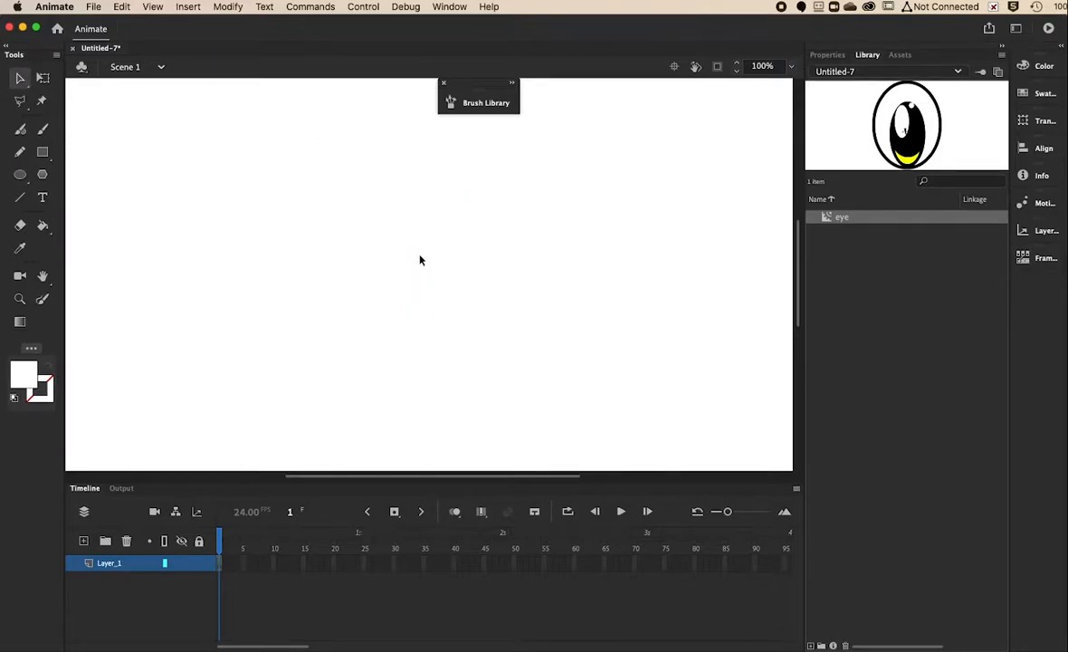
Insert a new Movie Clip symbol named 'bee' and start editing it.
left_click(183, 8)
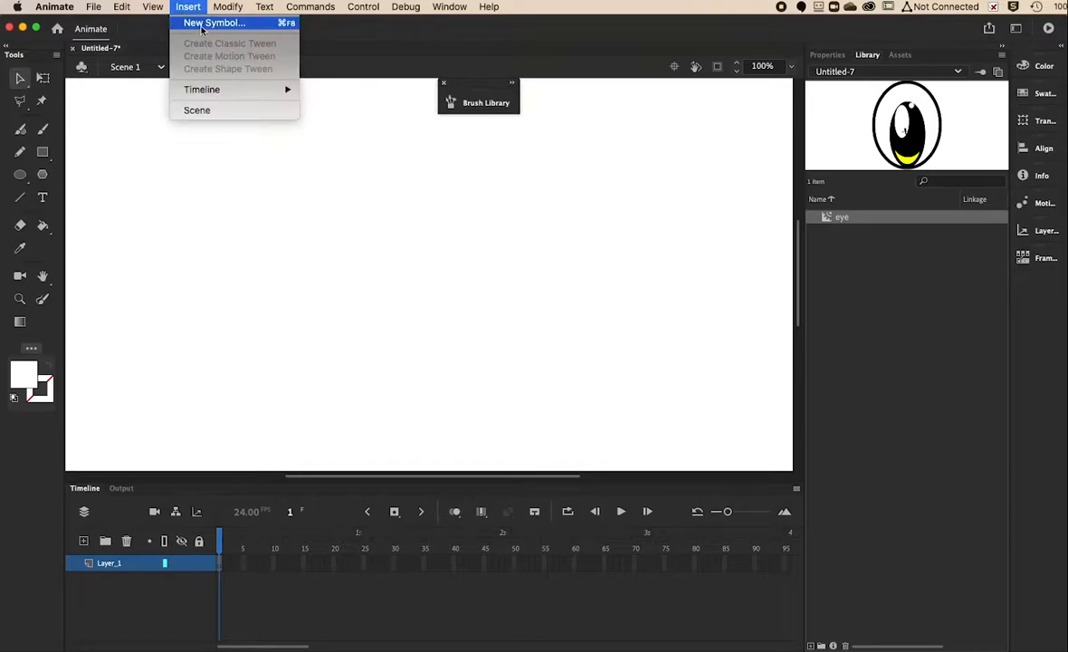
left_click(202, 23)
type("bee")
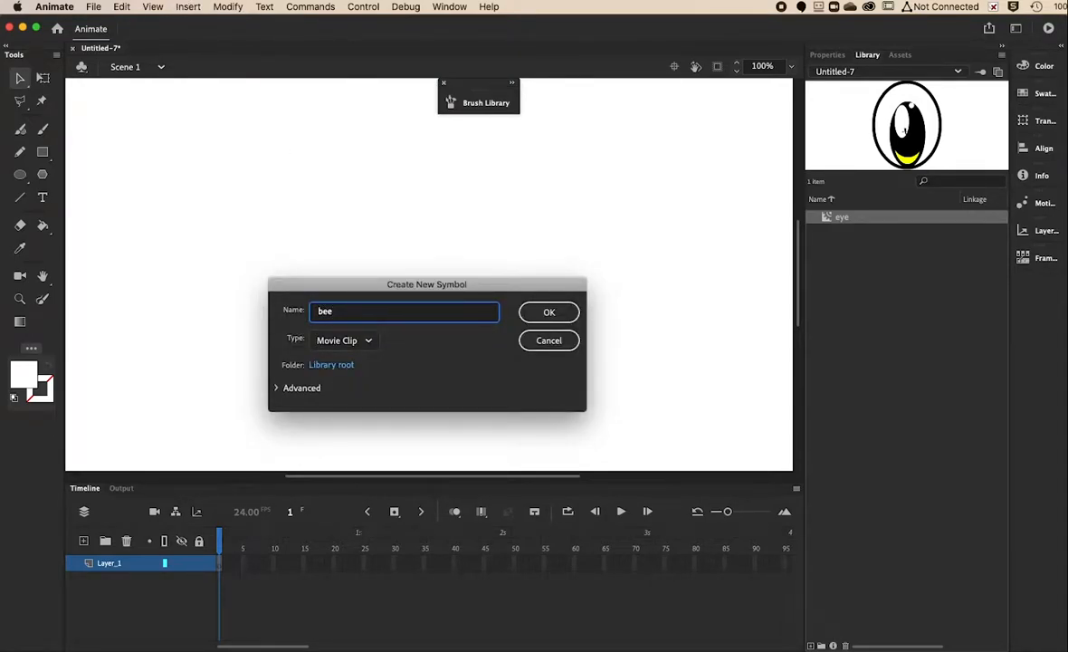
key("Return")
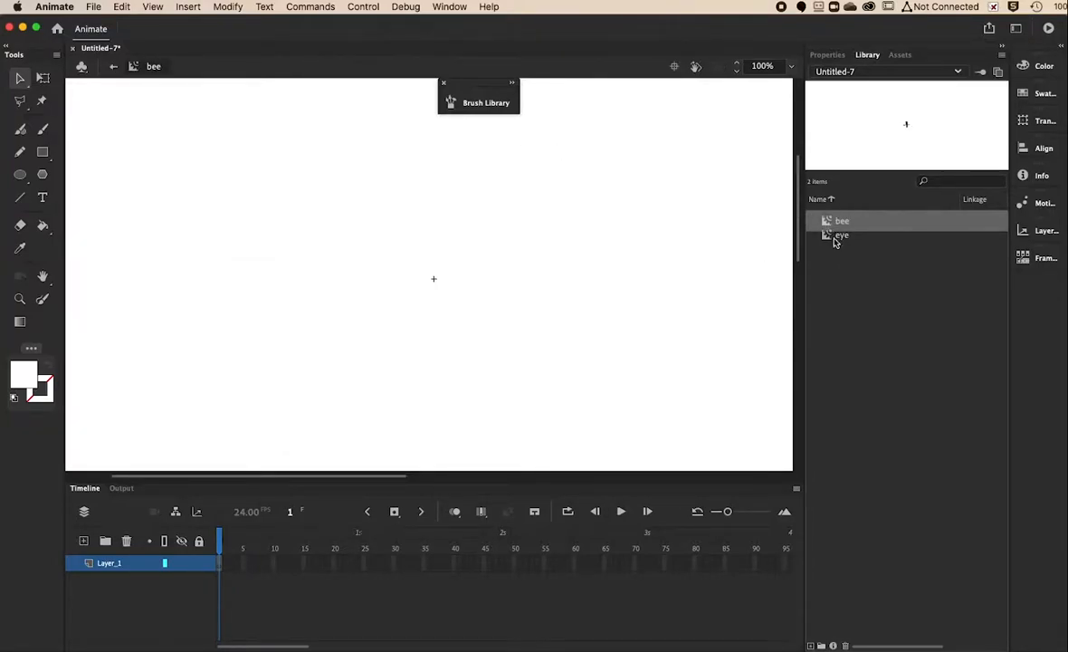
Drag two eye instances from the Library into bee, side by side and slightly overlapping.
left_click_drag(827, 238, 304, 232)
left_click_drag(827, 231, 393, 241)
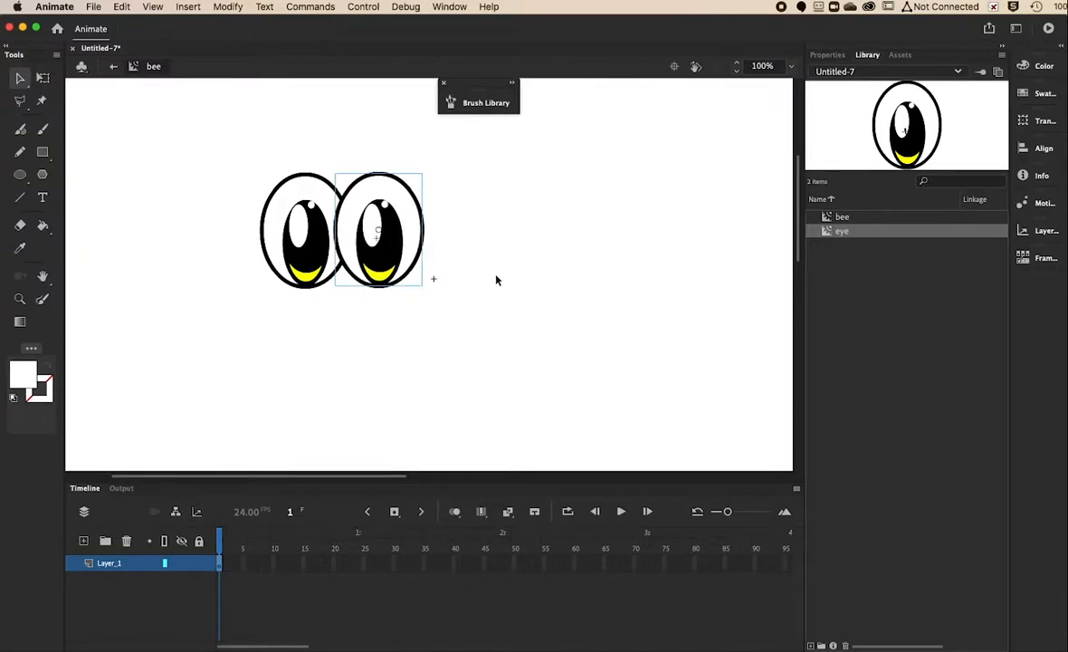
key("super+minus")
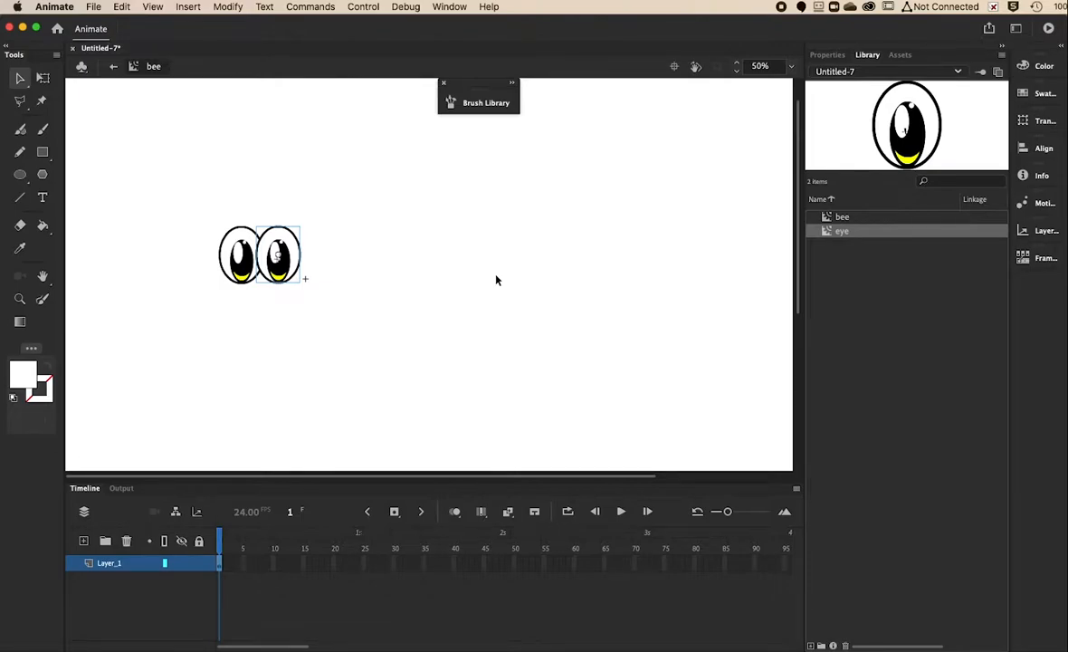
key("super+equal")
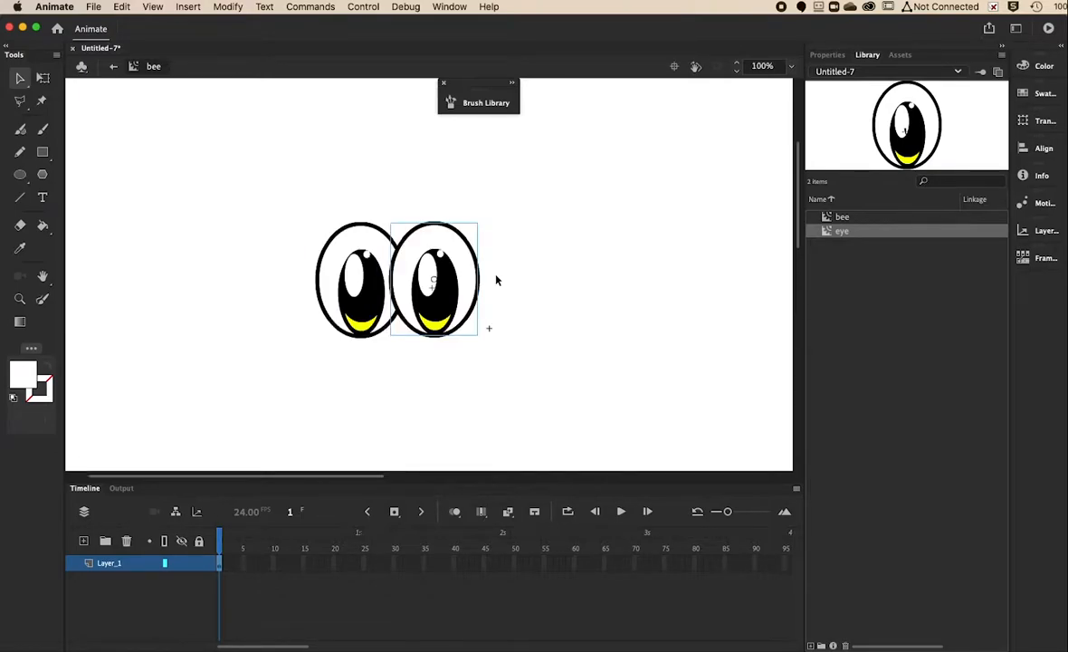
Set the fill to black and draw an oval beneath the two eyes.
left_click(140, 221)
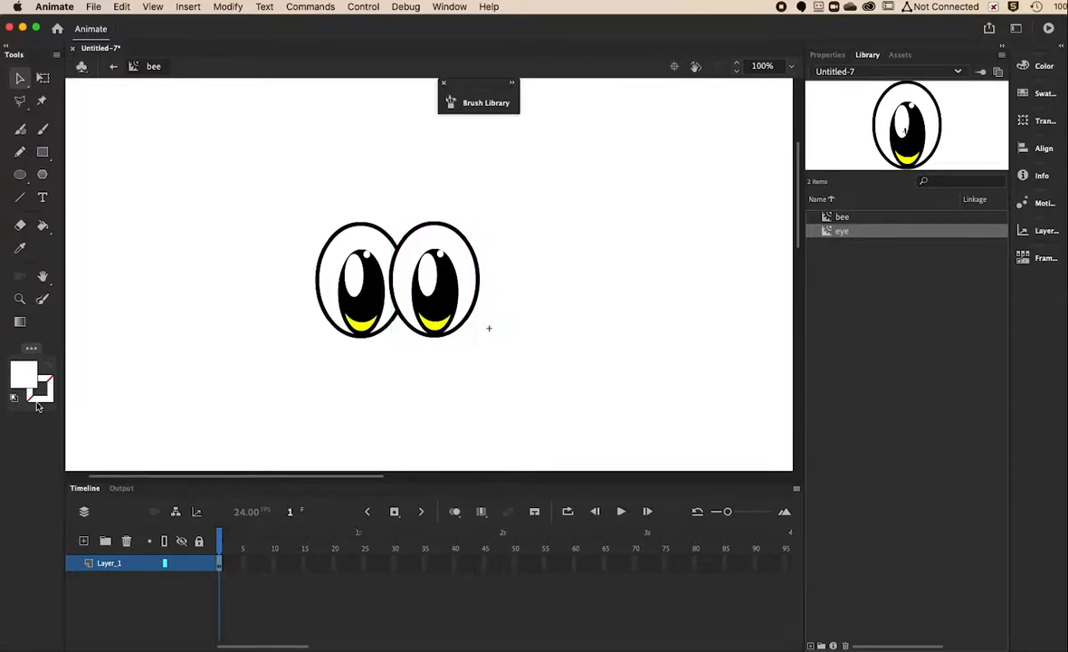
left_click(27, 383)
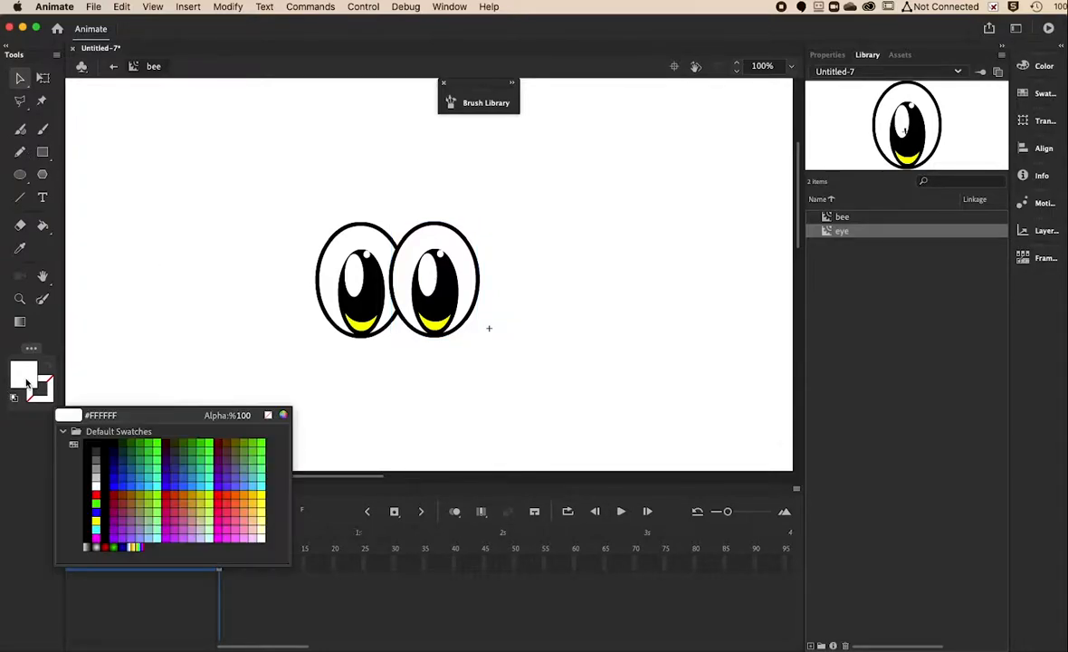
left_click(88, 450)
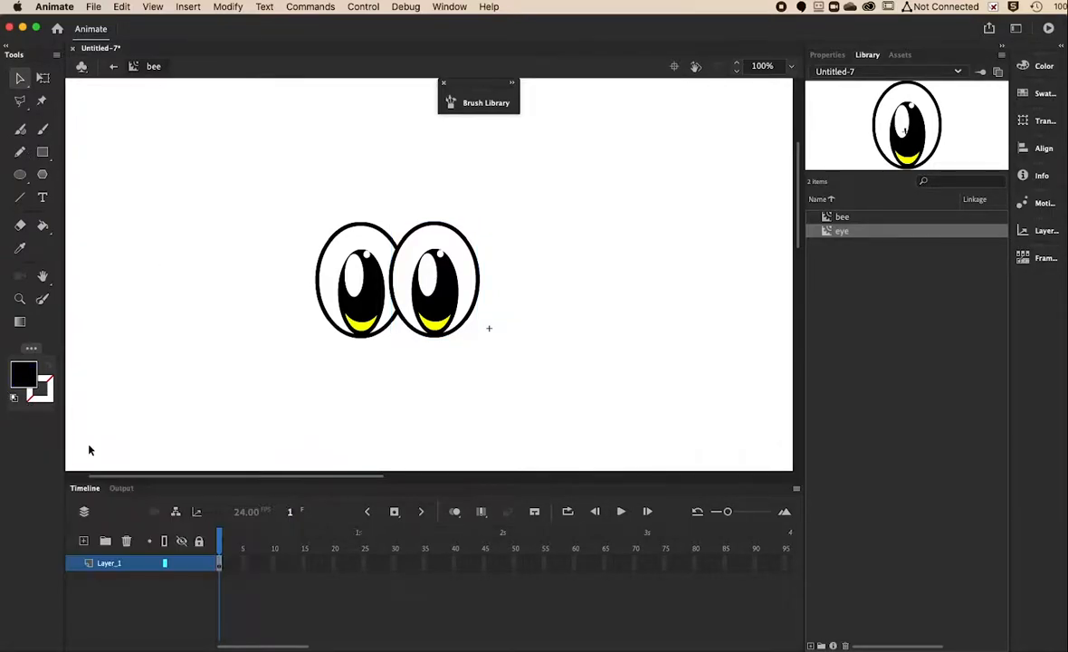
left_click(19, 174)
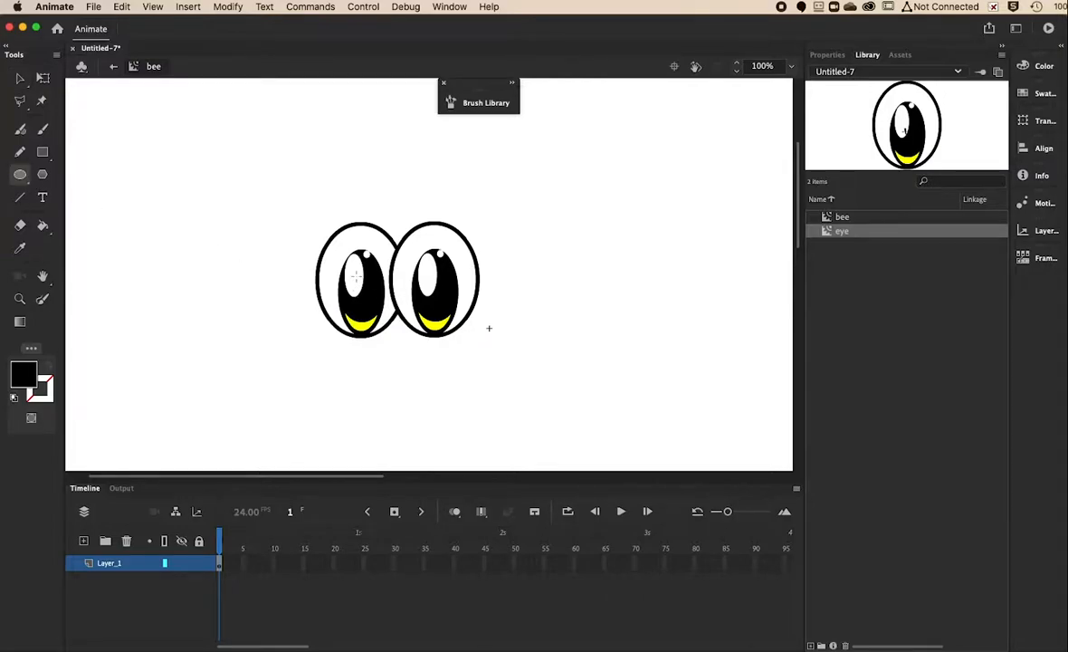
left_click_drag(353, 275, 441, 374)
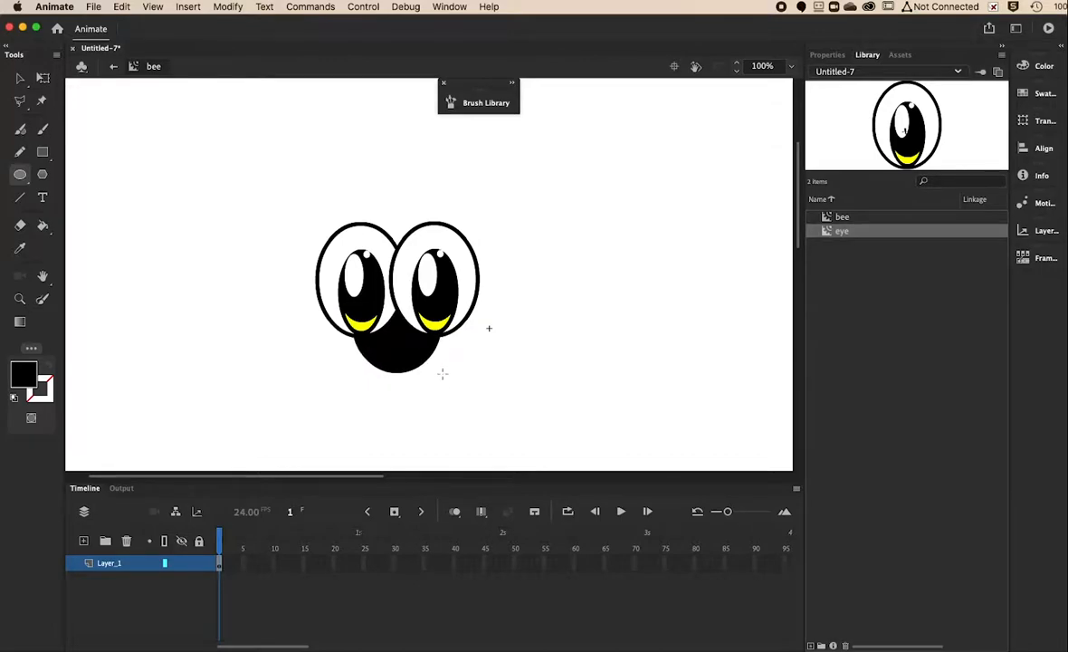
Pull the black oval's lower-left edge into a point and its lower-right edge inward.
left_click(19, 79)
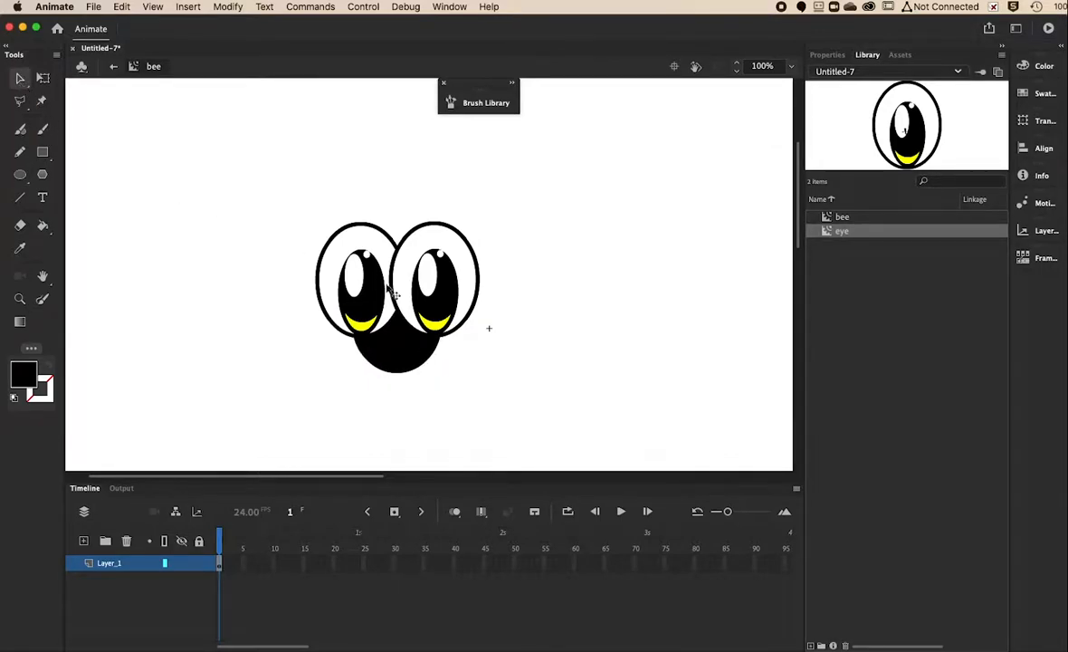
left_click_drag(371, 370, 377, 385)
left_click_drag(434, 357, 430, 355)
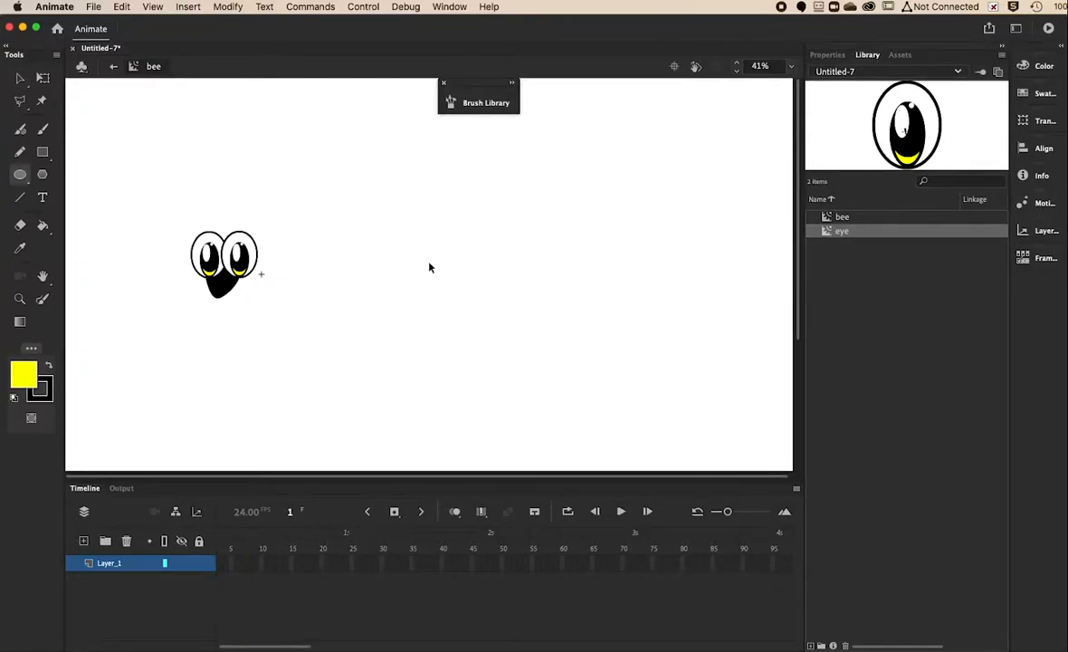
Draw a large black-outlined yellow oval right of the eyes, with the view at 64%.
scroll(429, 267, "up", 2)
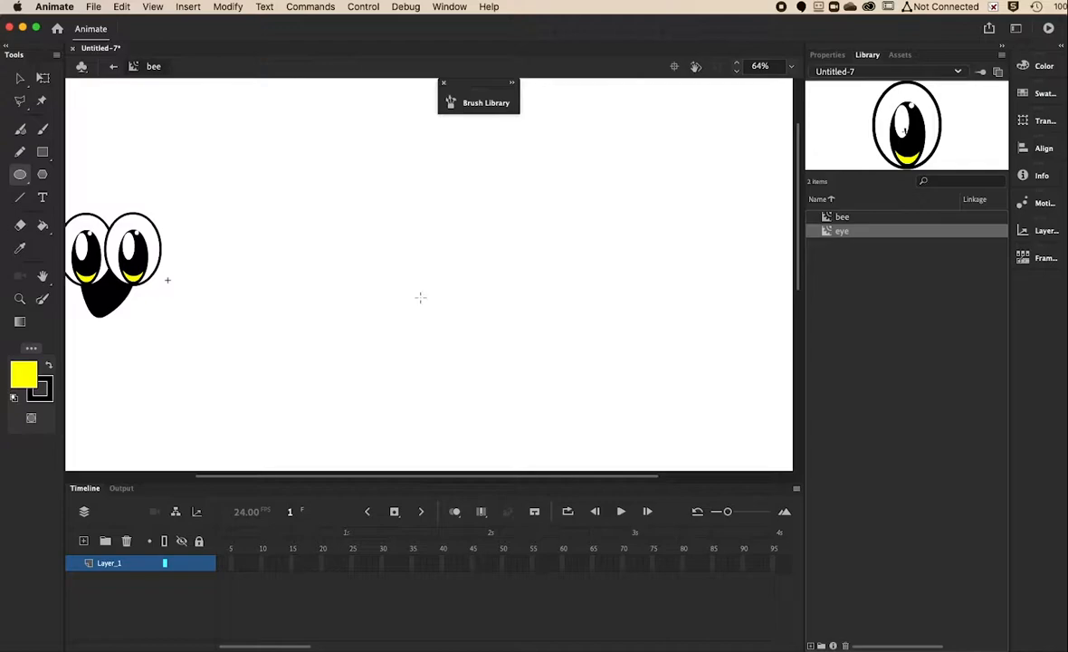
left_click_drag(395, 483, 325, 475)
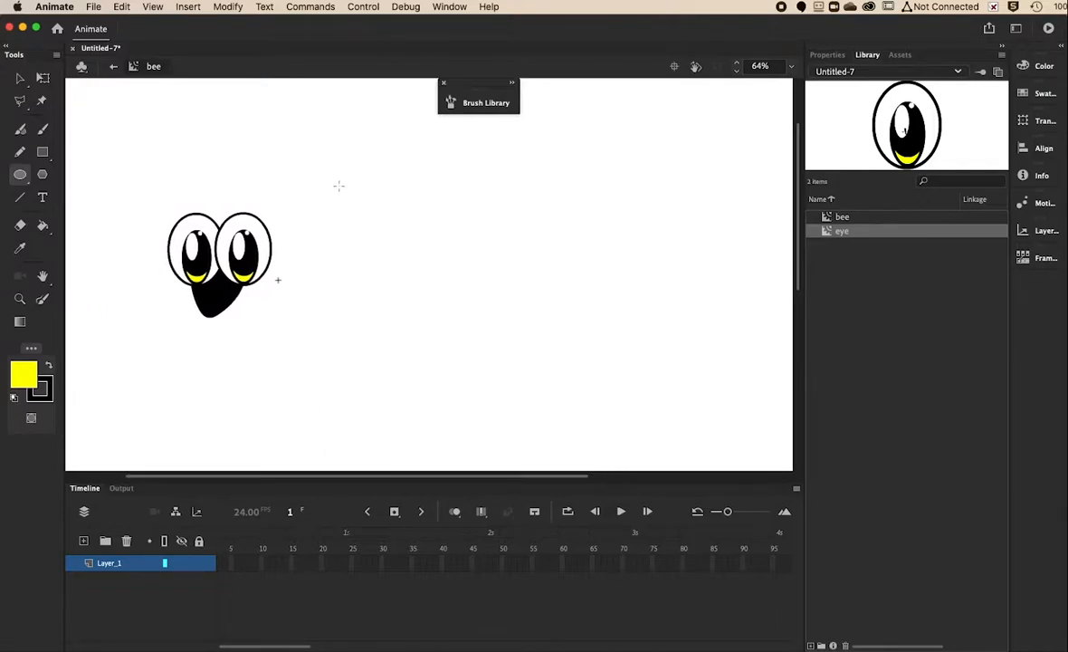
mouse_move(314, 191)
left_mouse_down()
mouse_move(424, 293)
mouse_move(510, 319)
mouse_move(513, 330)
mouse_move(500, 318)
mouse_move(484, 328)
left_mouse_up()
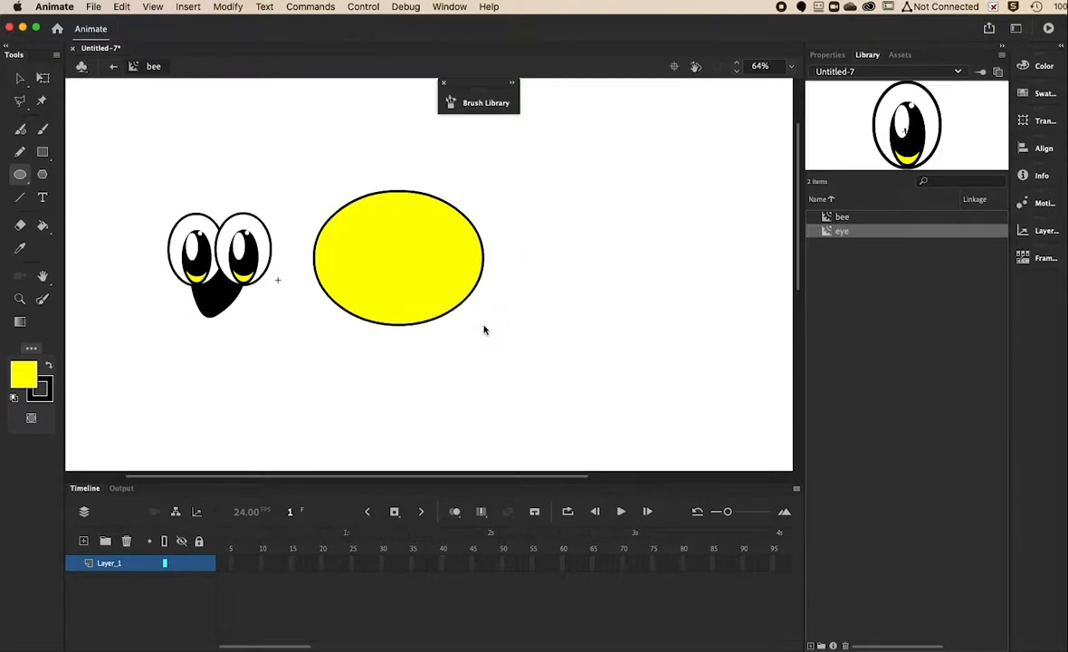
scroll(484, 324, "down", 2)
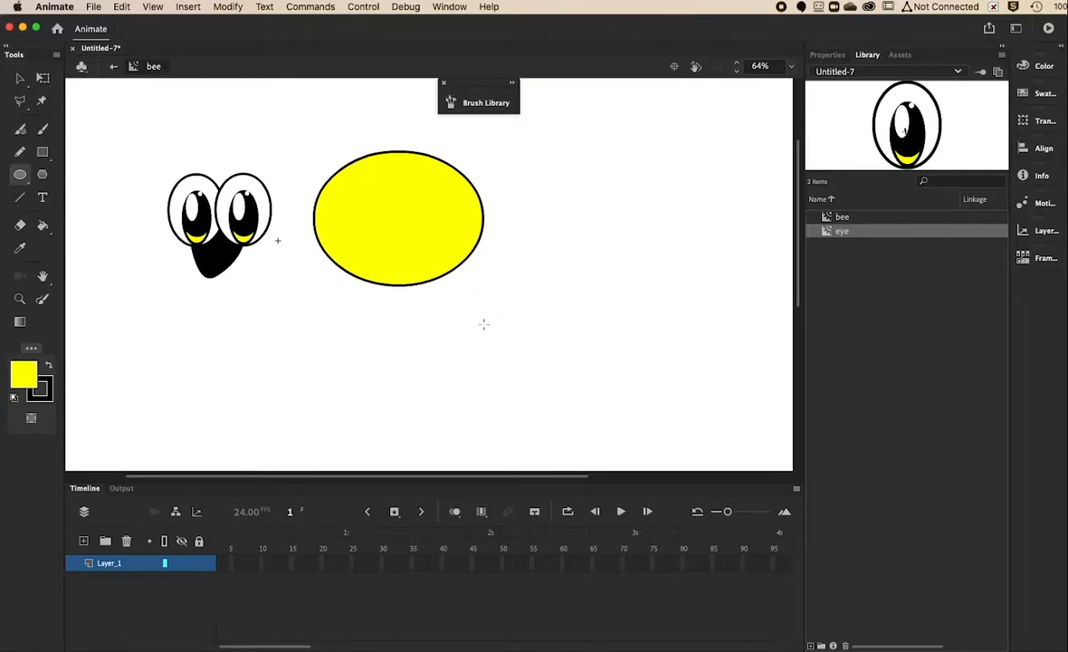
key("super+minus")
key("super+equal")
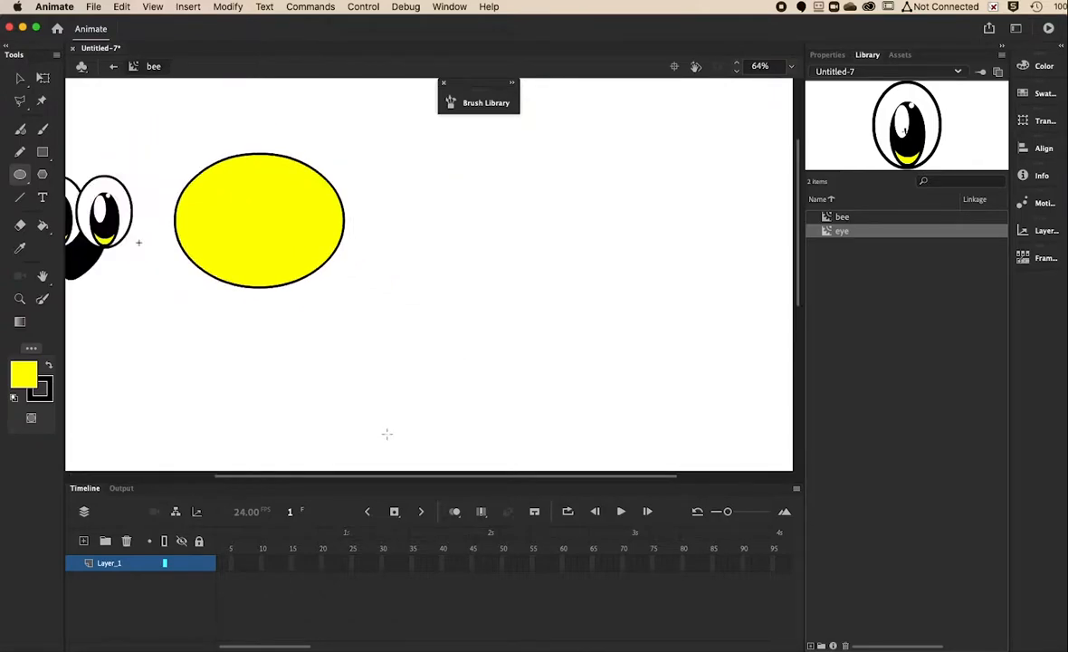
left_click_drag(367, 483, 268, 475)
left_click(19, 197)
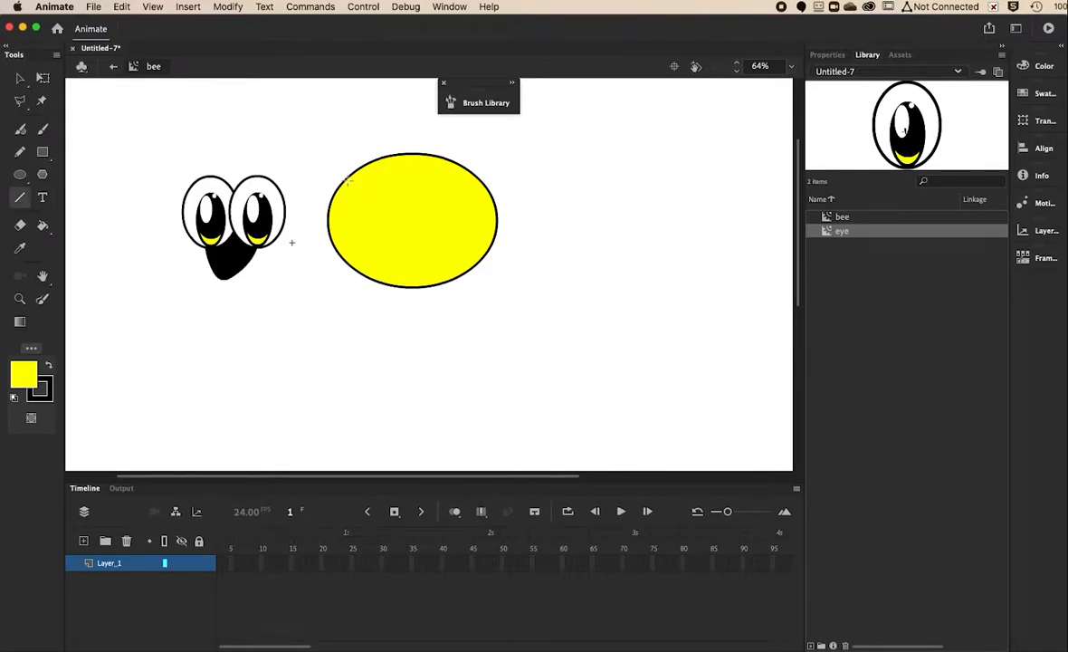
Draw two lines down the yellow body's left end and bend one into a curve.
left_click_drag(347, 179, 350, 266)
left_click_drag(365, 165, 370, 281)
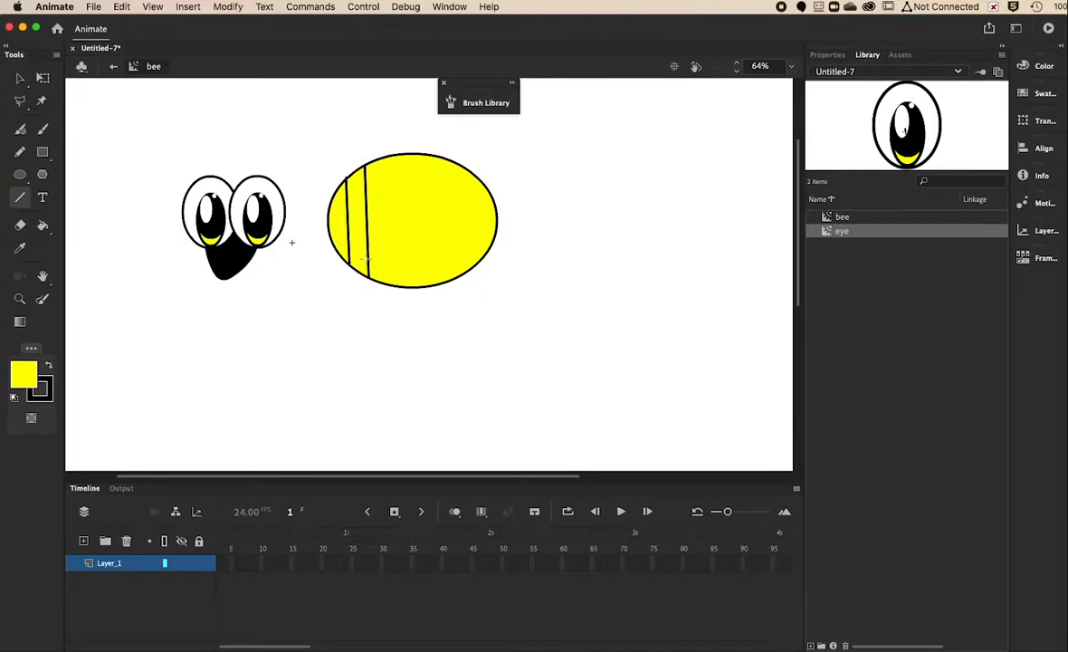
key("v")
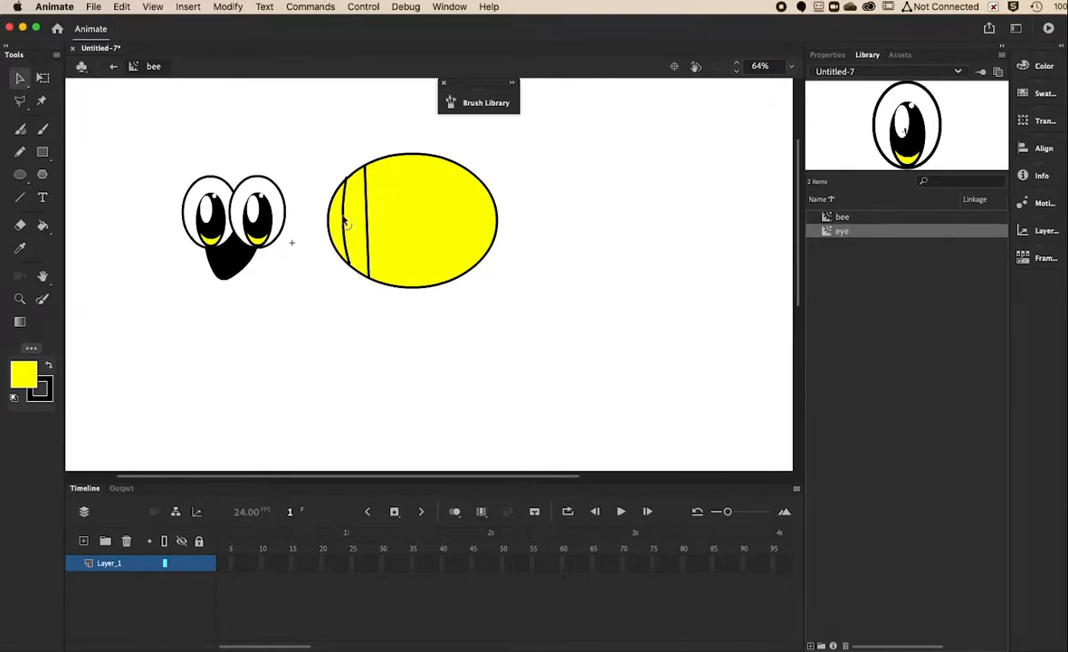
left_click_drag(366, 218, 359, 219)
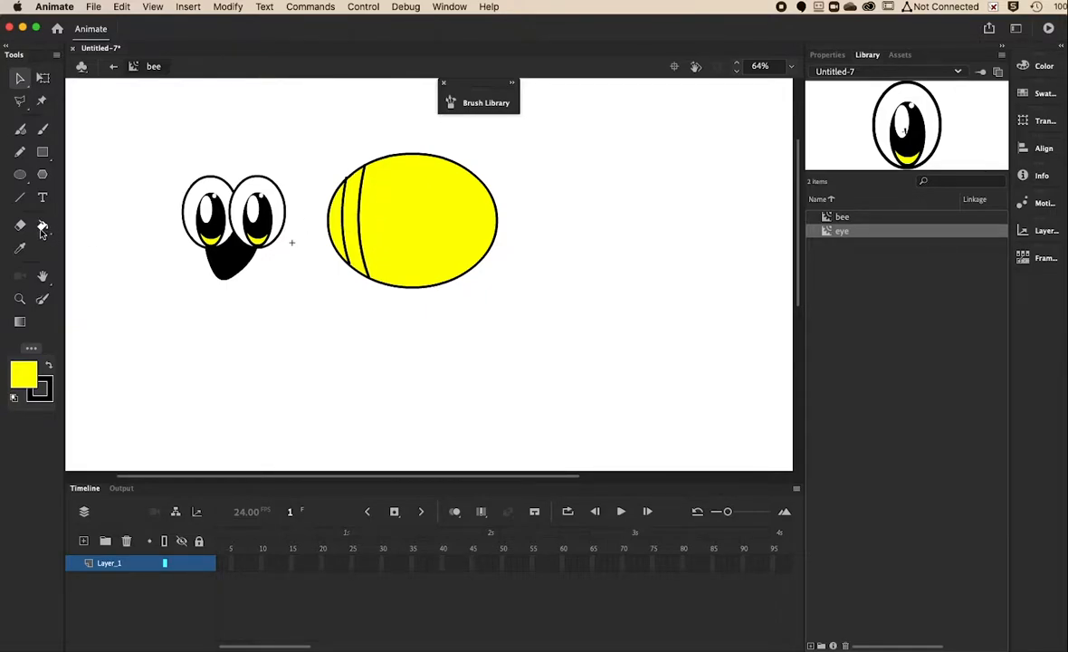
Swap fill and stroke colours, restore the body's yellow fill, and set gaps to Close Small Gaps.
left_click(49, 367)
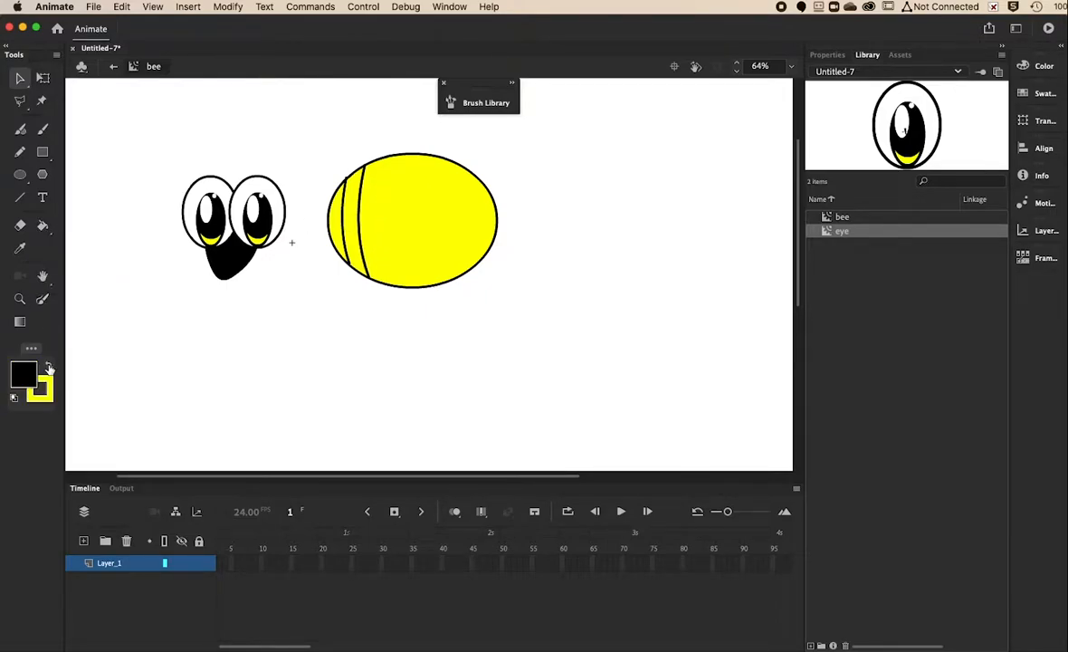
key("k")
left_click(356, 215)
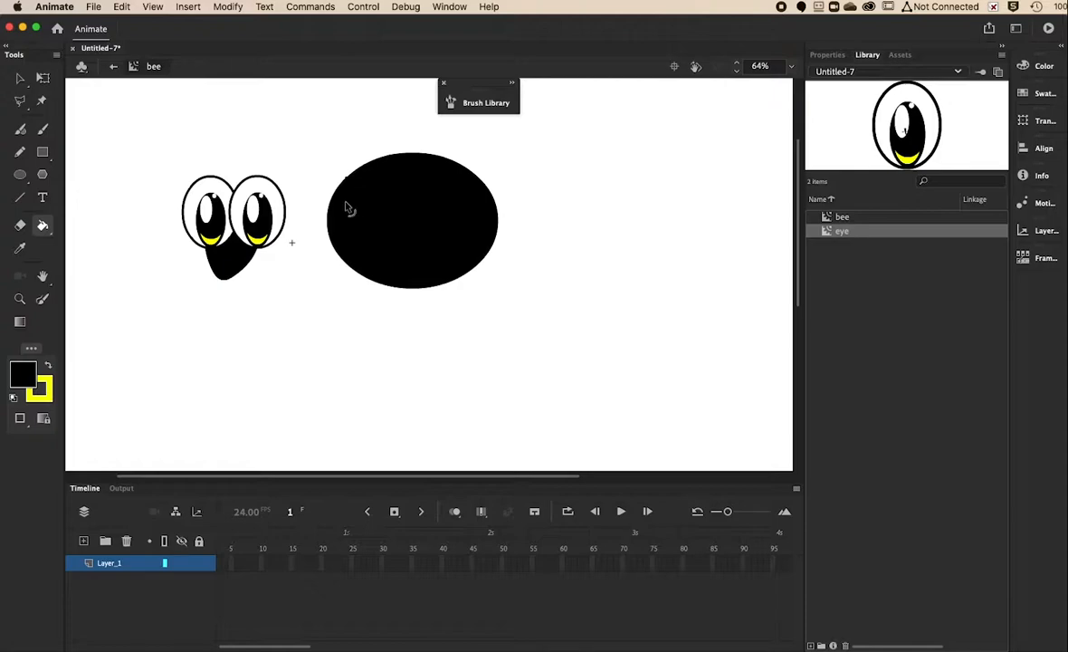
left_click(348, 208)
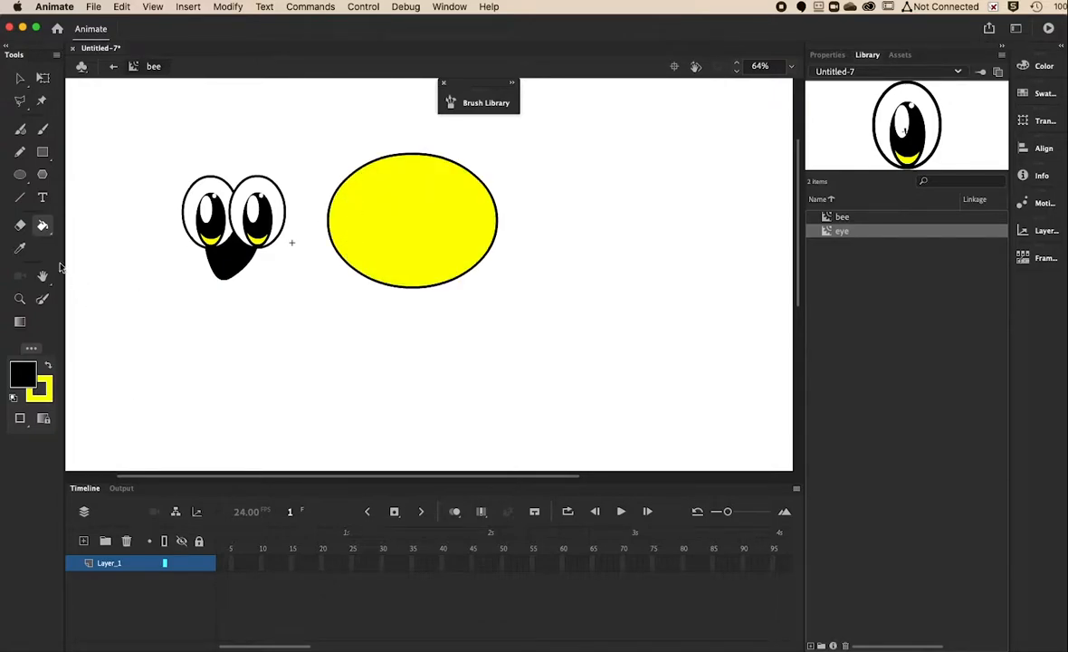
left_click(20, 417)
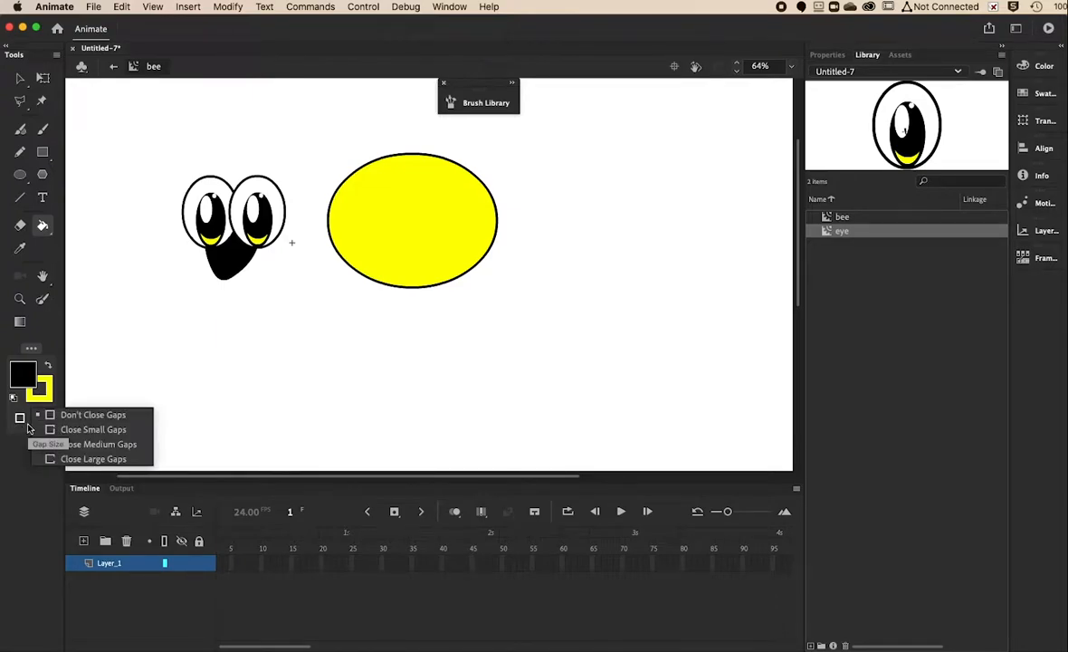
left_click(93, 436)
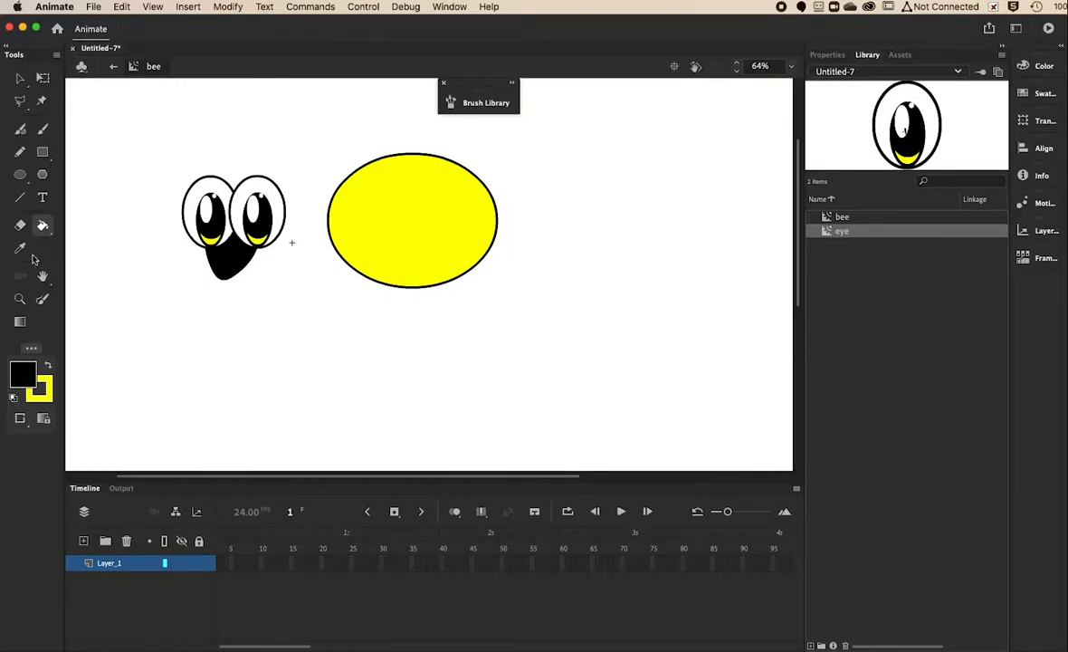
Redraw two black vertical stripe lines across the body's left side and curve the first.
left_click(20, 195)
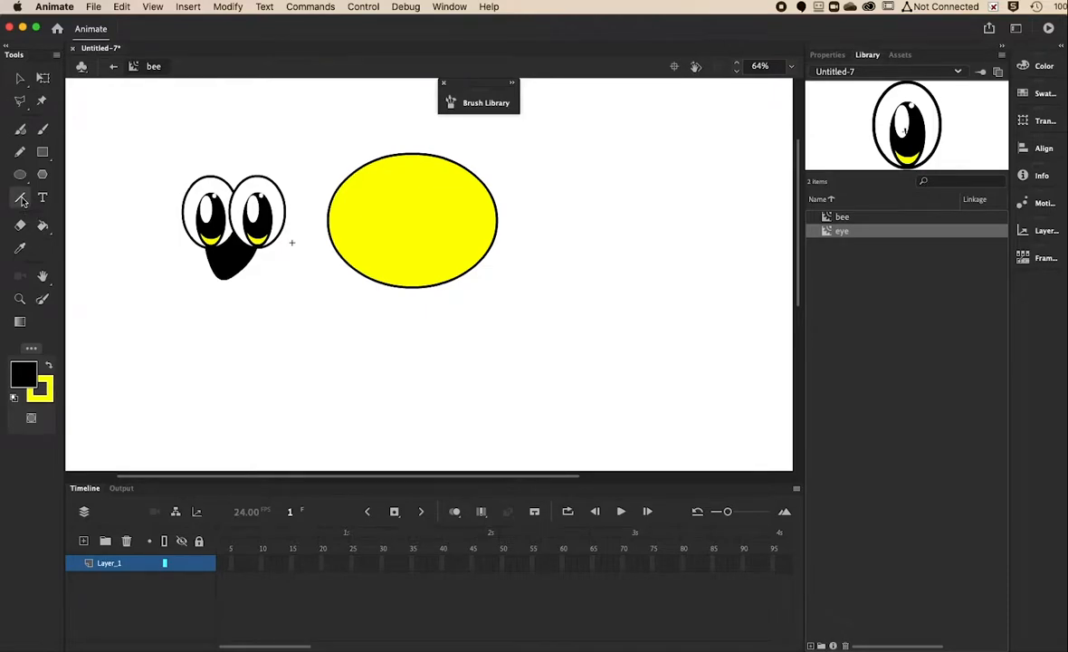
left_click(49, 365)
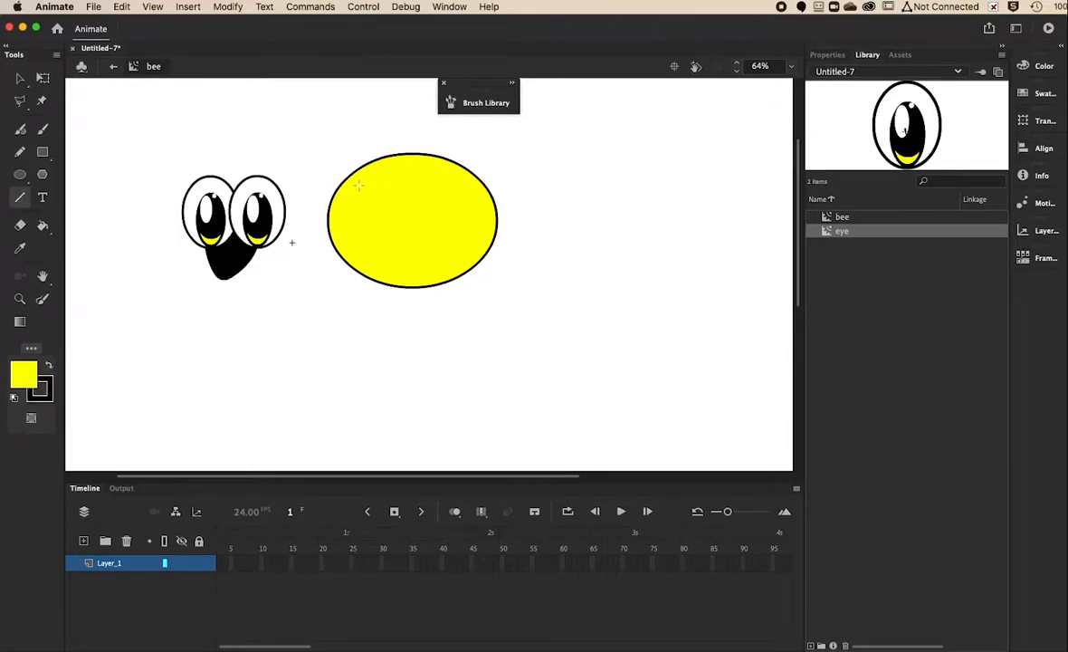
left_click_drag(347, 179, 346, 263)
left_click_drag(365, 165, 364, 277)
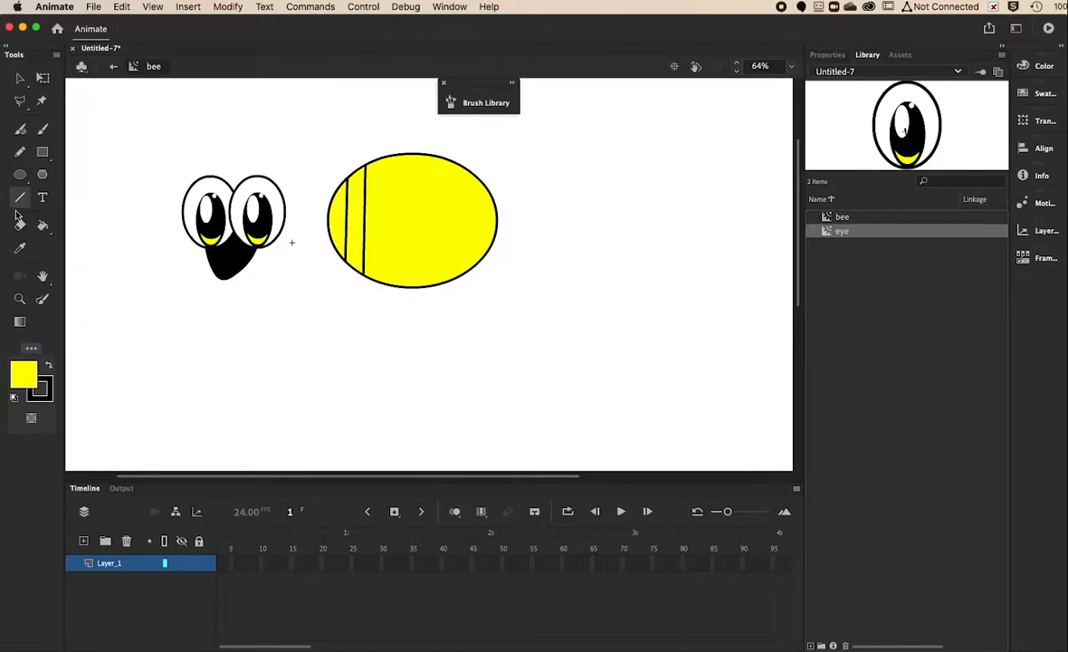
key("v")
left_click_drag(348, 224, 352, 228)
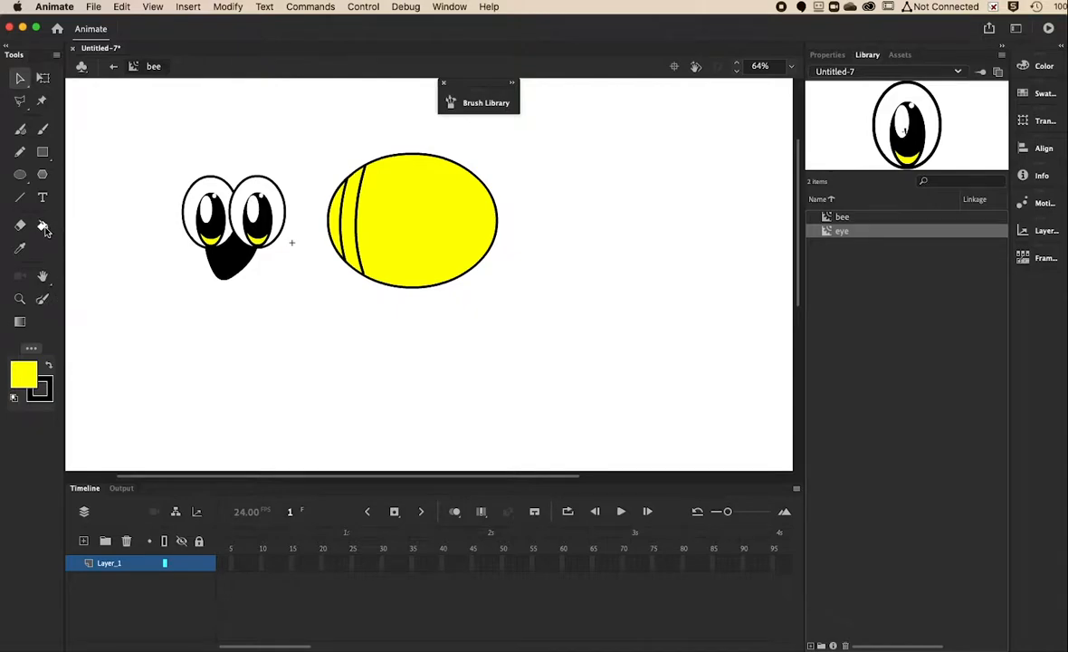
Pick the Paint Bucket with black fill and undo an accidental fill of the body.
left_click(41, 224)
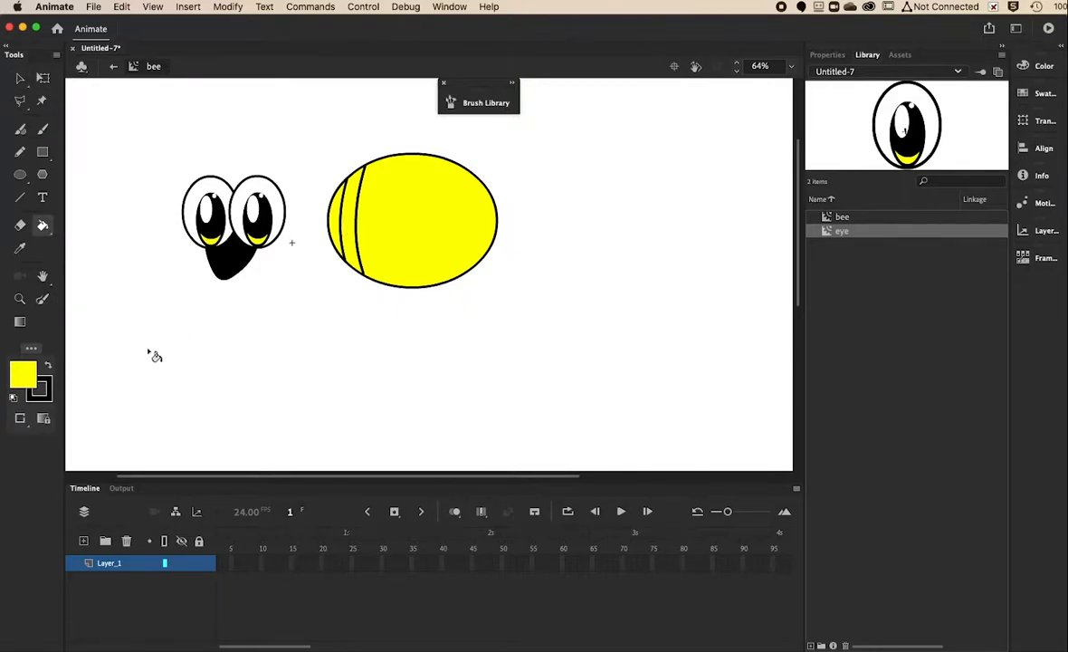
left_click(48, 366)
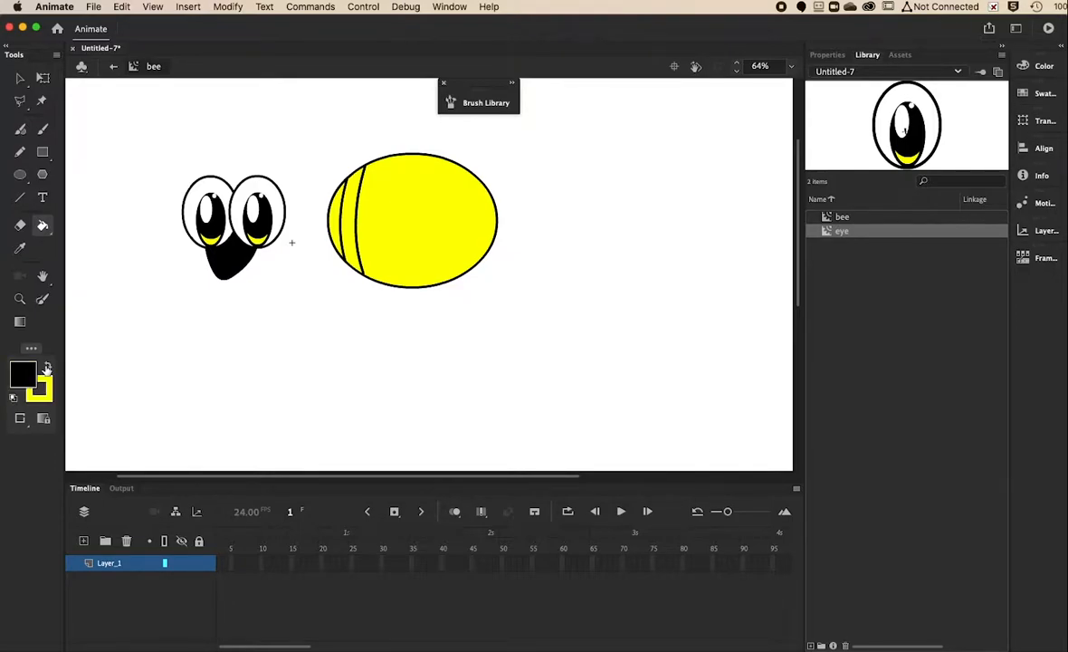
left_click(353, 230)
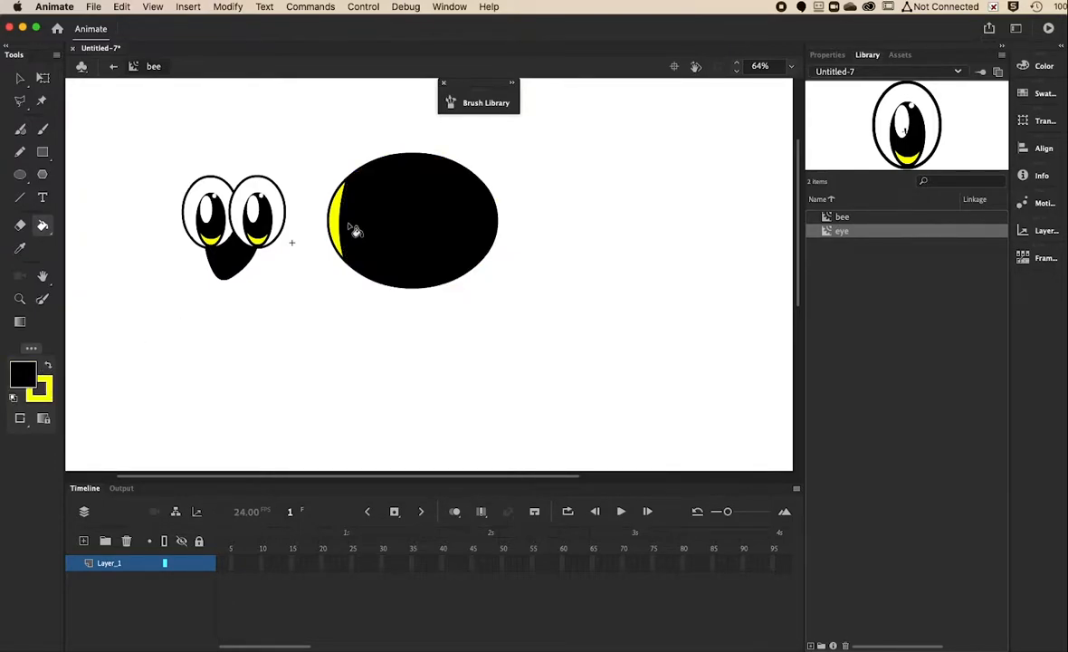
key("super+z")
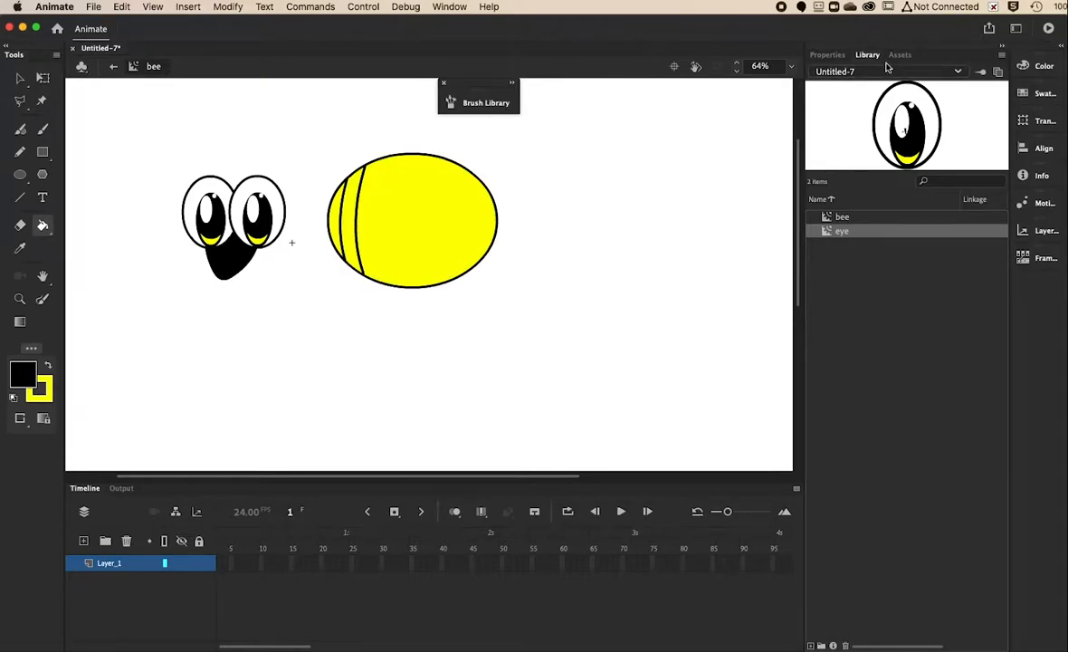
Check the Paint Bucket's drag fill and gap options, then fill the band between the lines black.
left_click(825, 56)
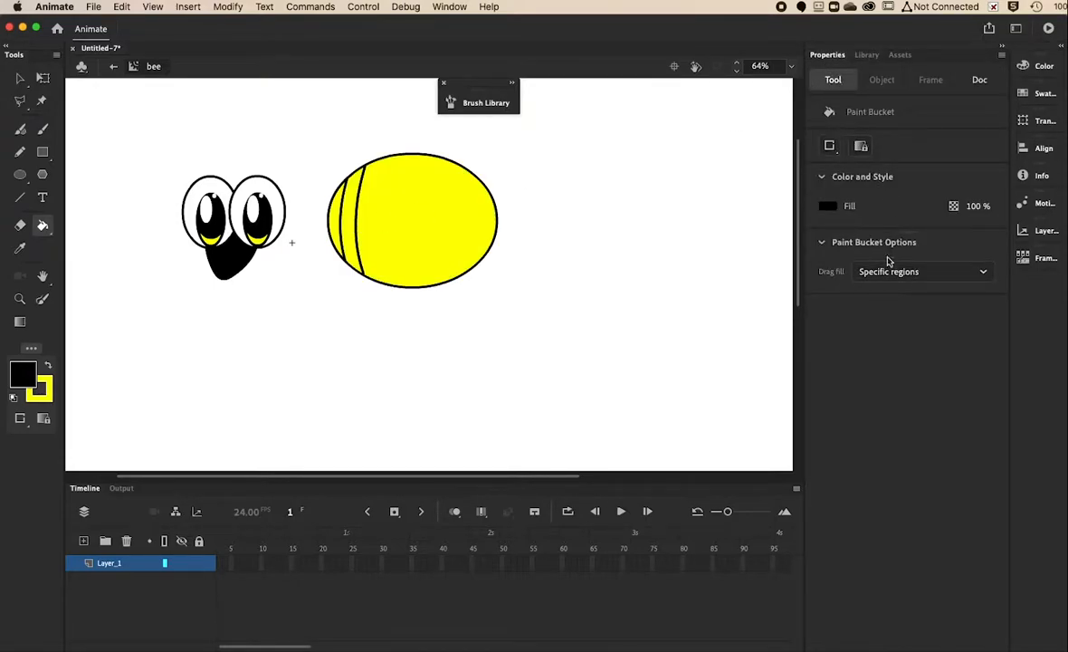
left_click(959, 274)
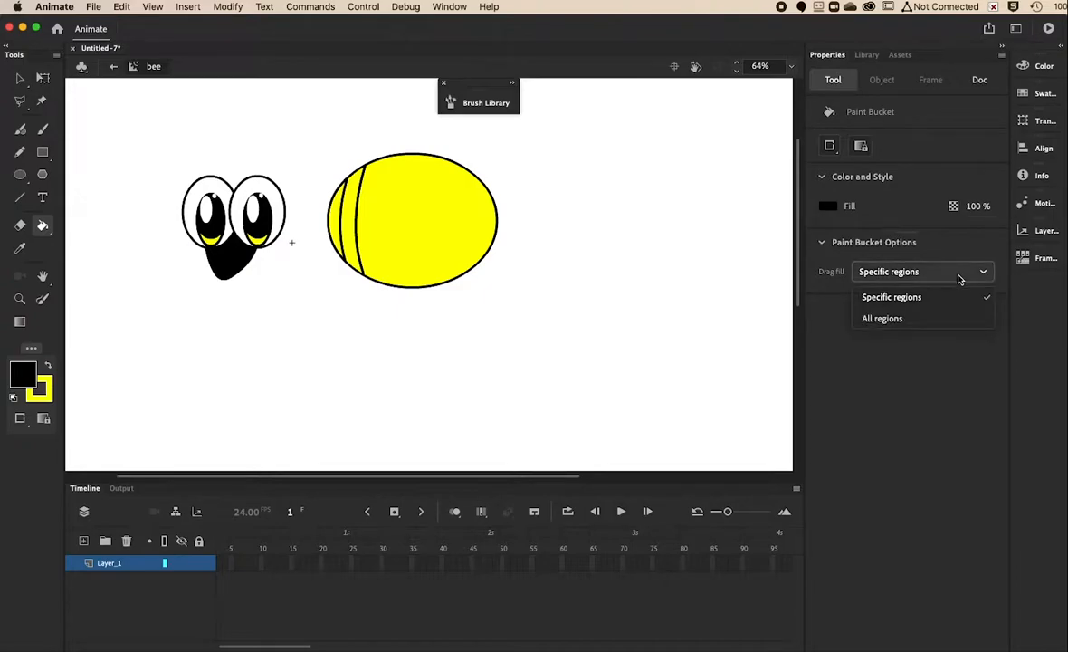
left_click(958, 276)
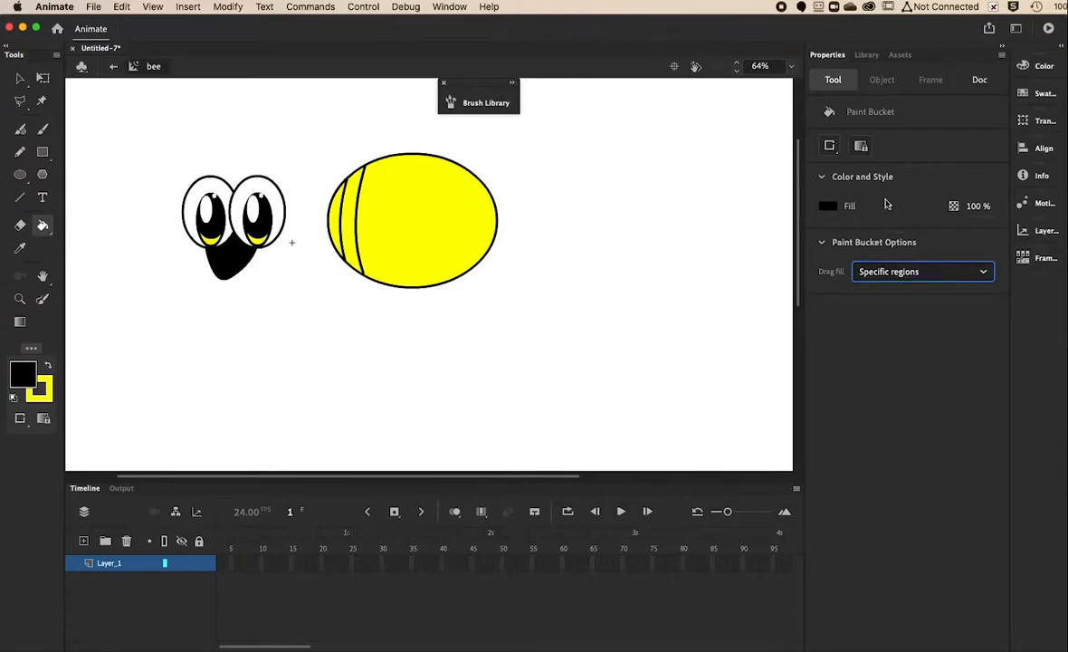
left_click(830, 147)
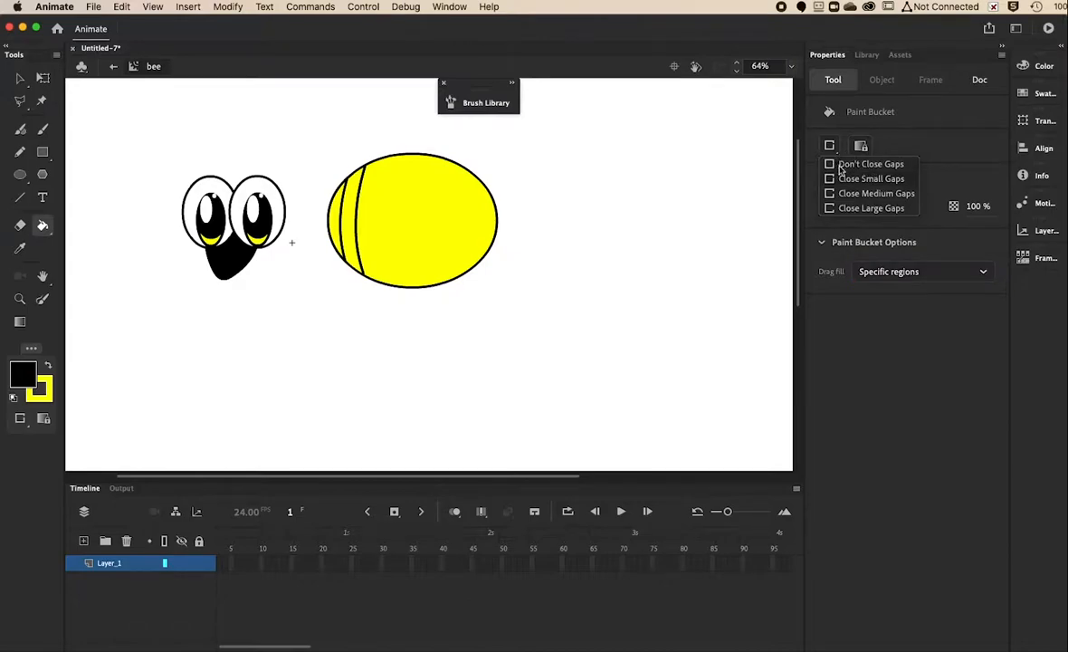
left_click(843, 194)
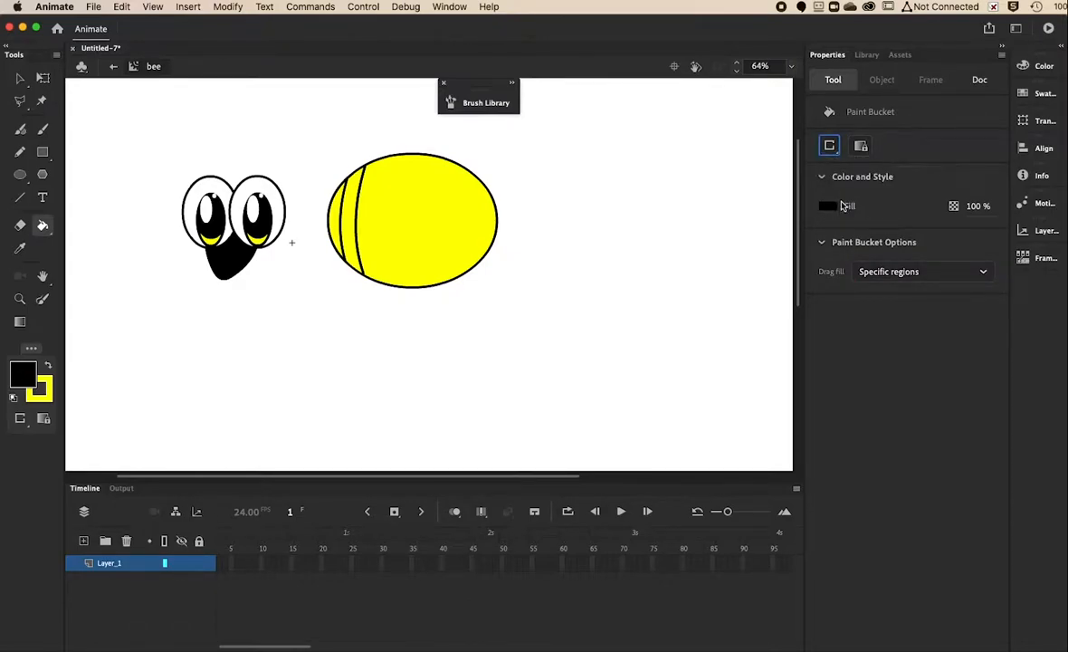
left_click(353, 234)
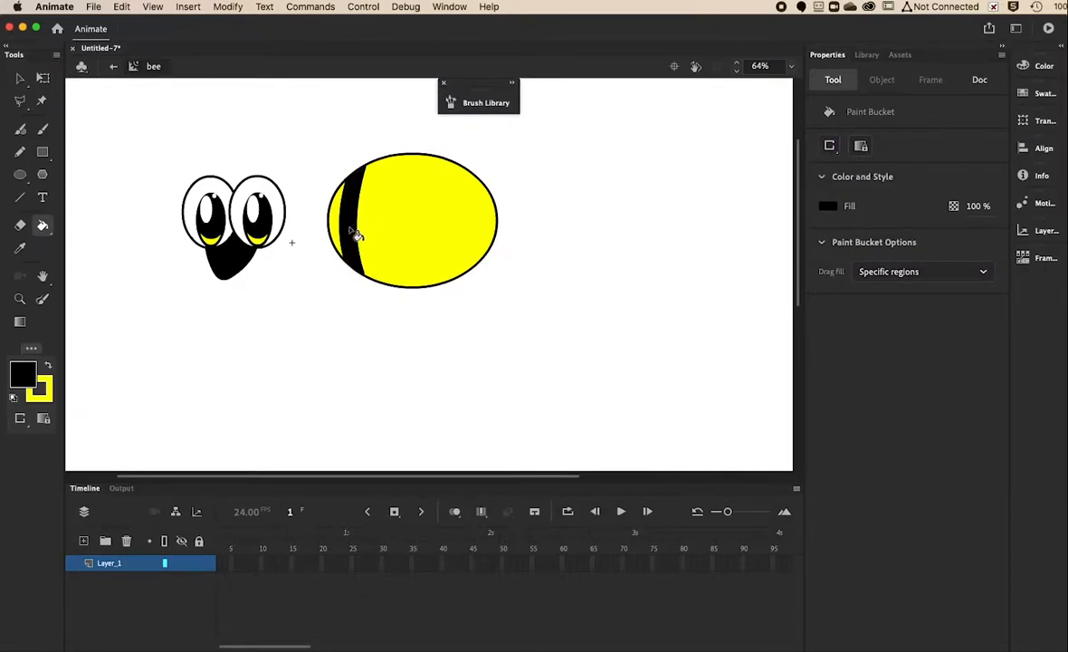
key("super+z")
left_click(21, 199)
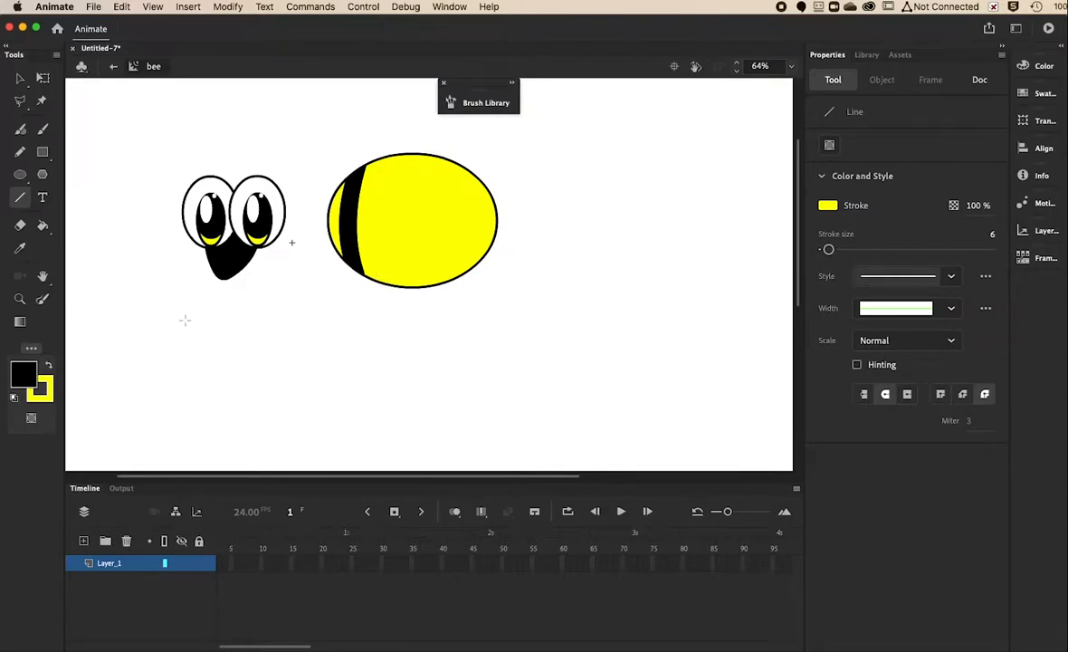
Draw two more black vertical lines across the body beside the first stripe and bend one leftward.
left_click(50, 369)
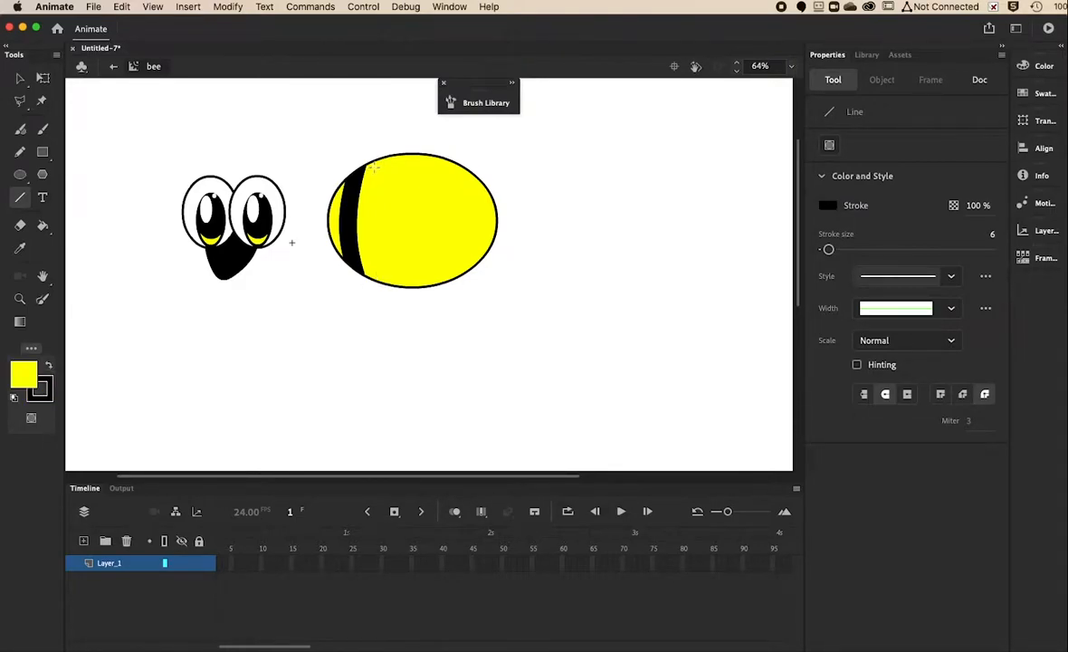
key("super+equal")
left_click_drag(334, 153, 340, 410)
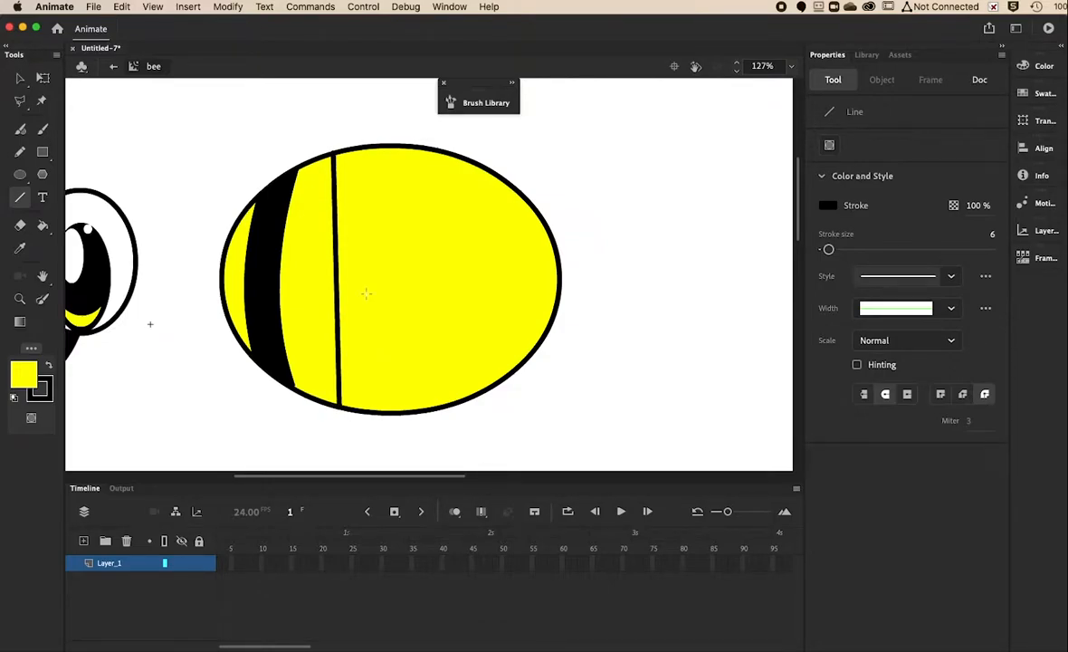
left_click_drag(369, 147, 375, 413)
key("v")
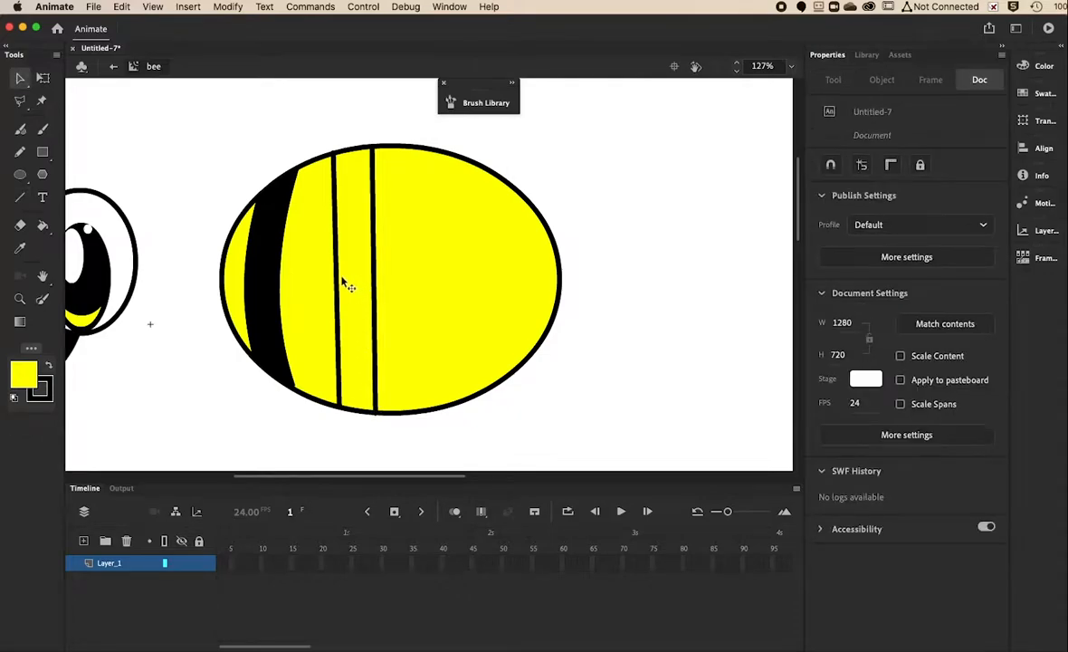
left_click_drag(332, 279, 359, 283)
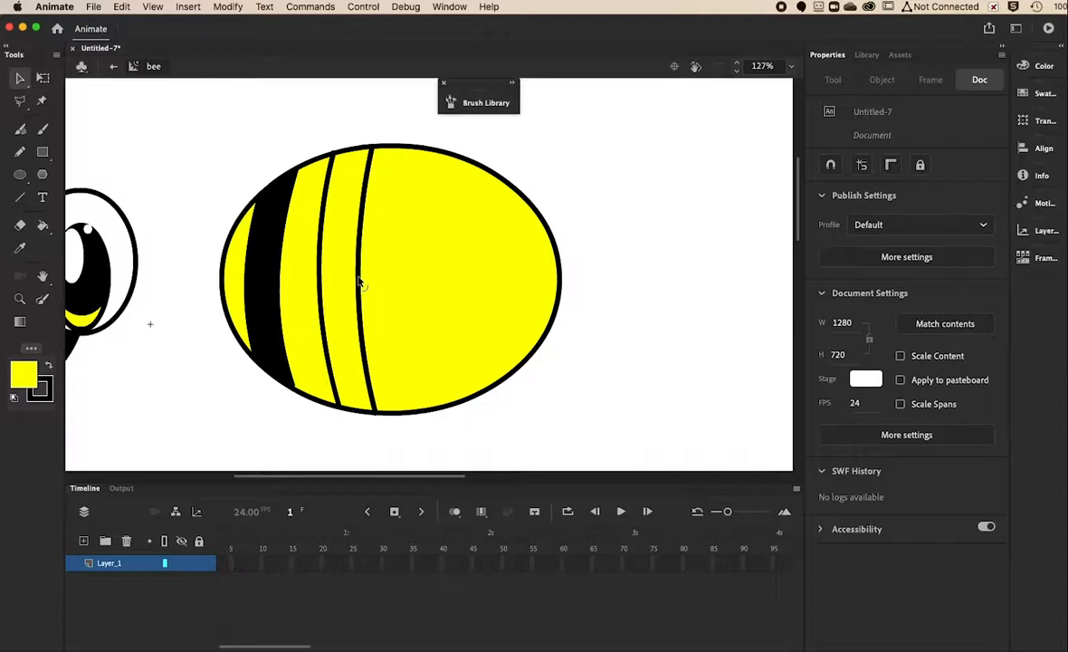
Fill the second stripe band on the body with black.
left_click(43, 225)
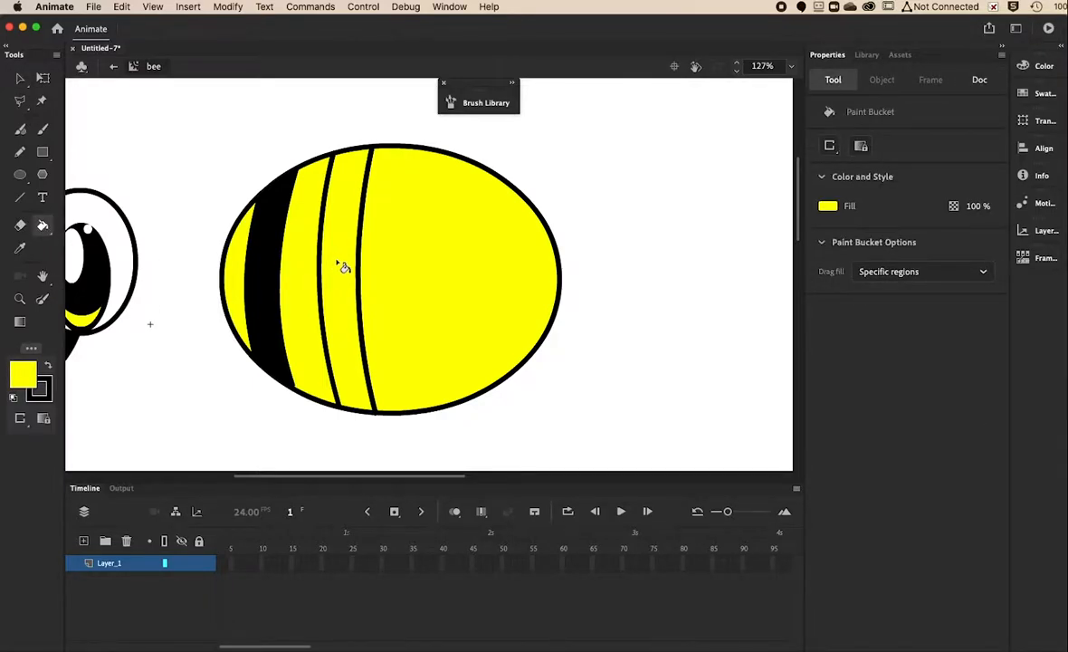
left_click(48, 365)
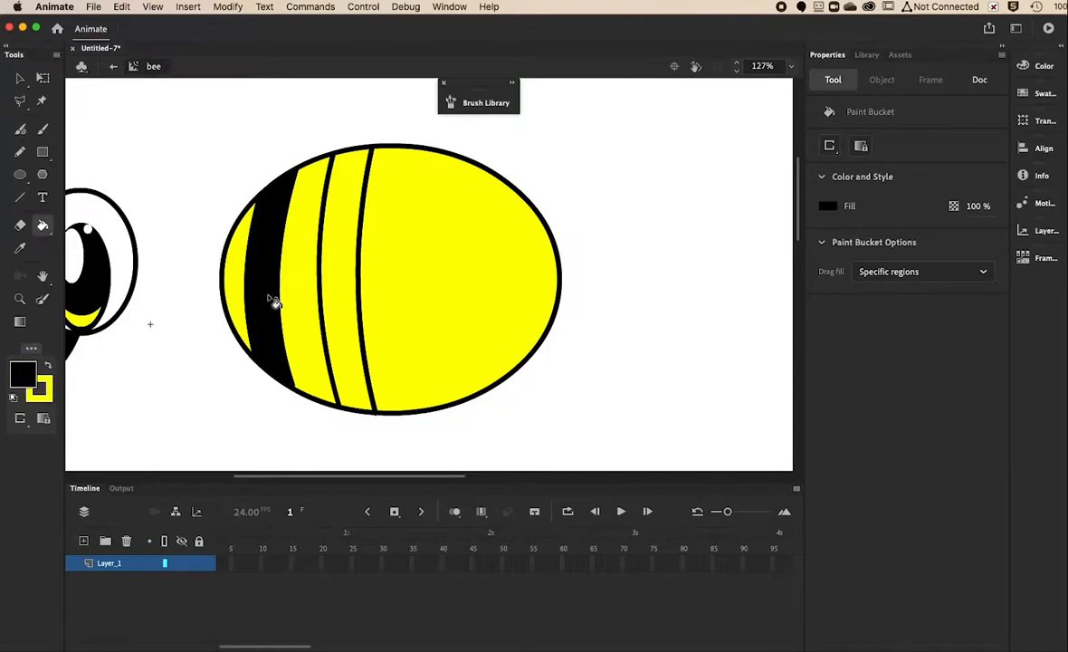
left_click(343, 289)
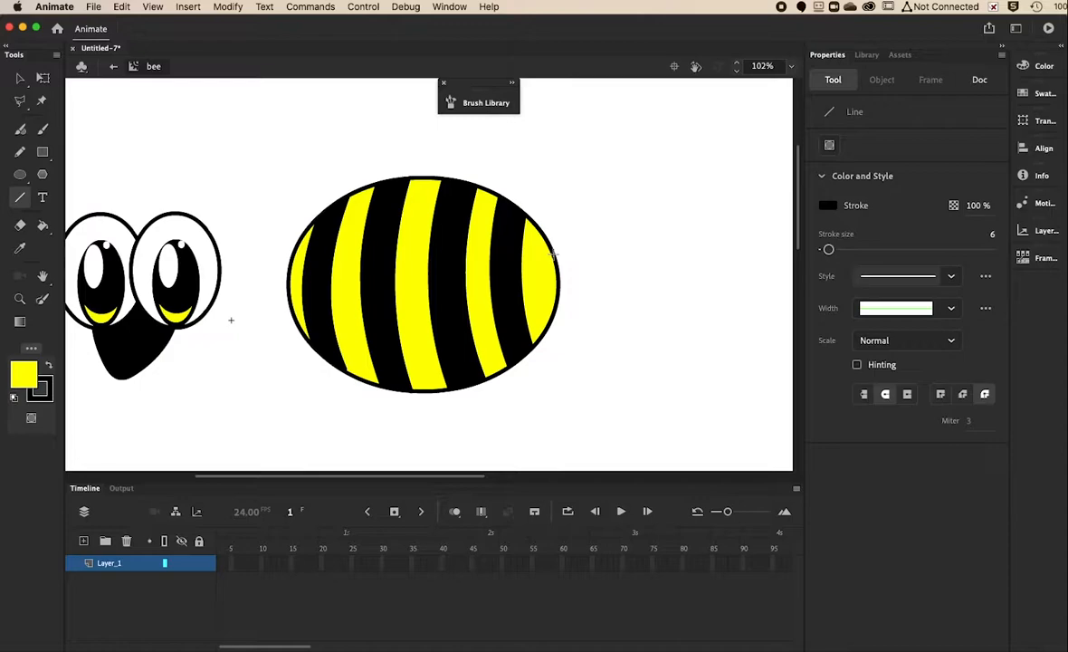
Draw a triangular stinger at the body's right end and fill it black.
left_click_drag(552, 254, 607, 292)
left_click_drag(552, 318, 605, 292)
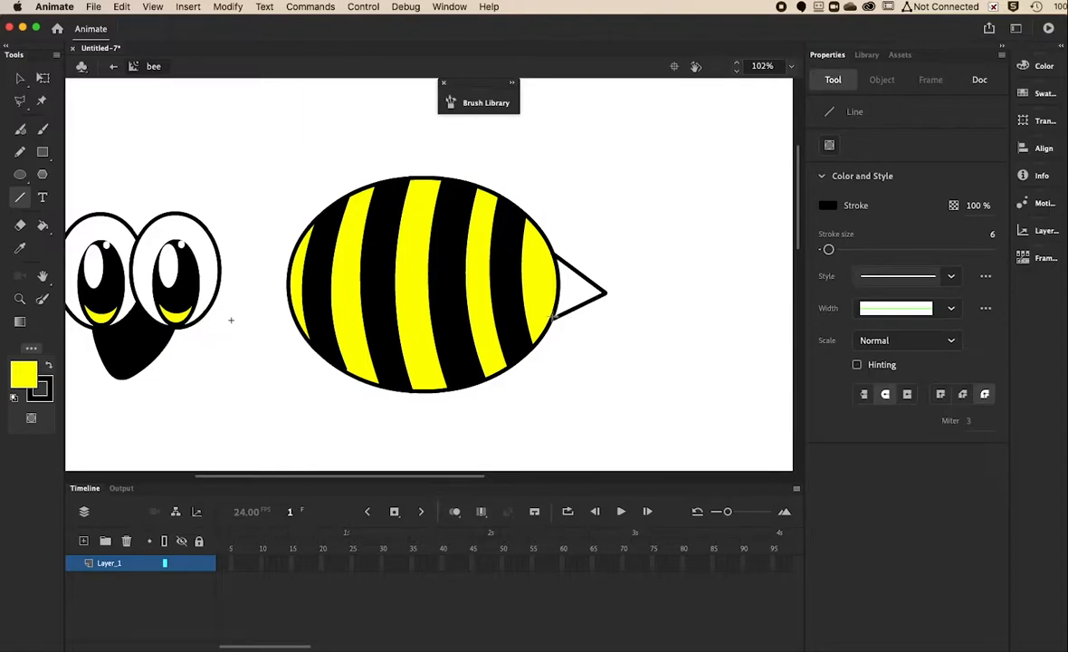
left_click(42, 226)
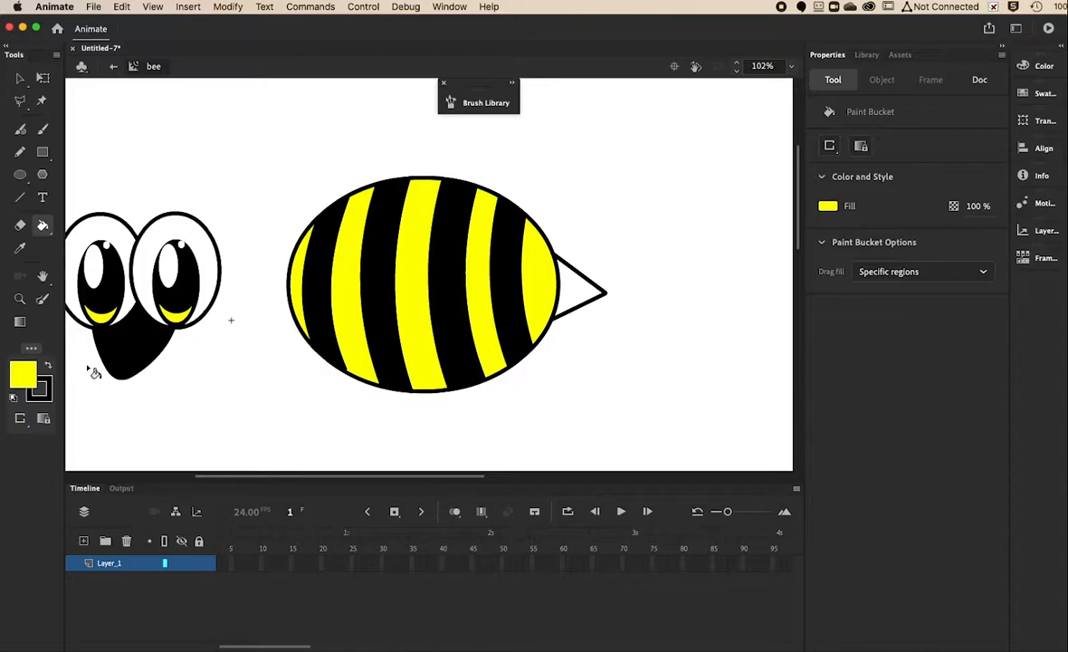
left_click(48, 366)
left_click(576, 297)
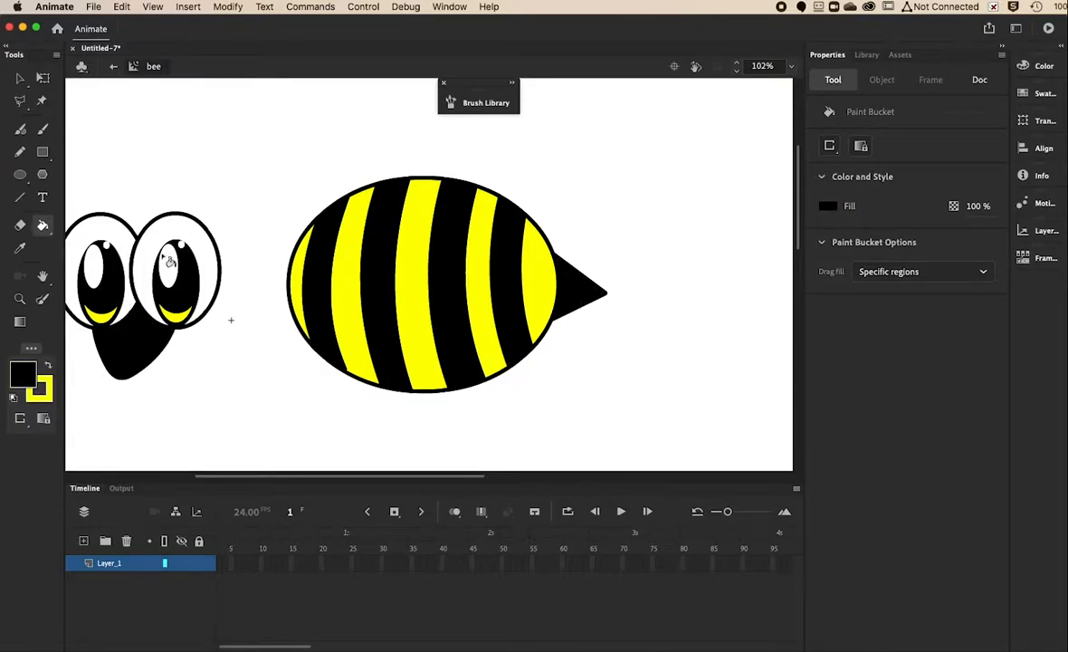
Curve the stinger's lower edge inward, then start converting the whole striped body into symbol 'back'.
left_click(21, 81)
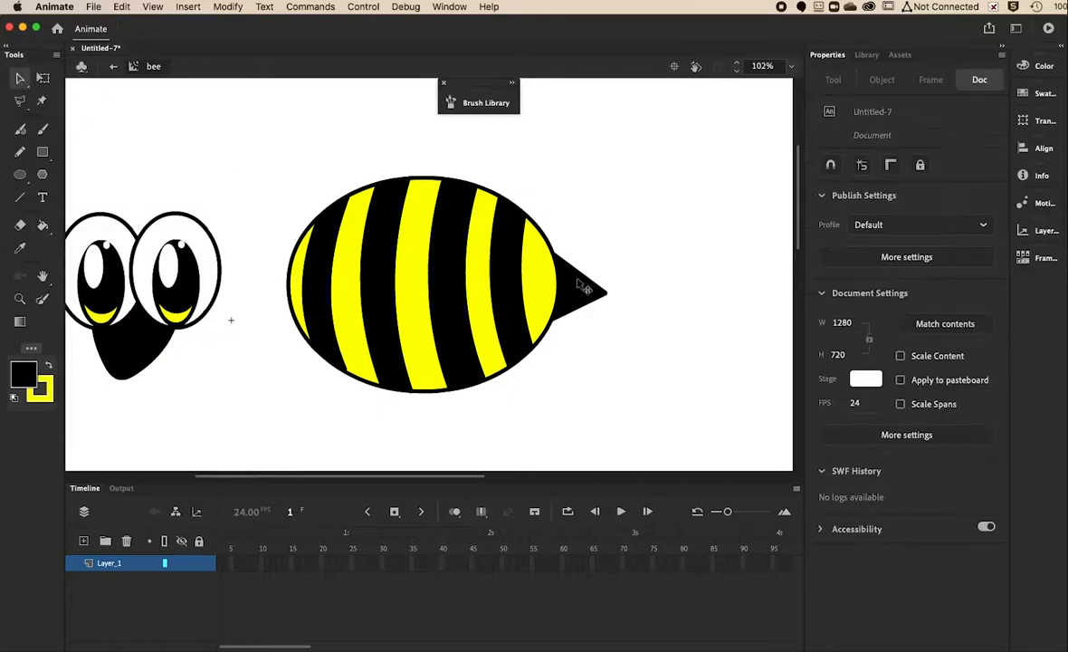
left_click_drag(581, 314, 581, 271)
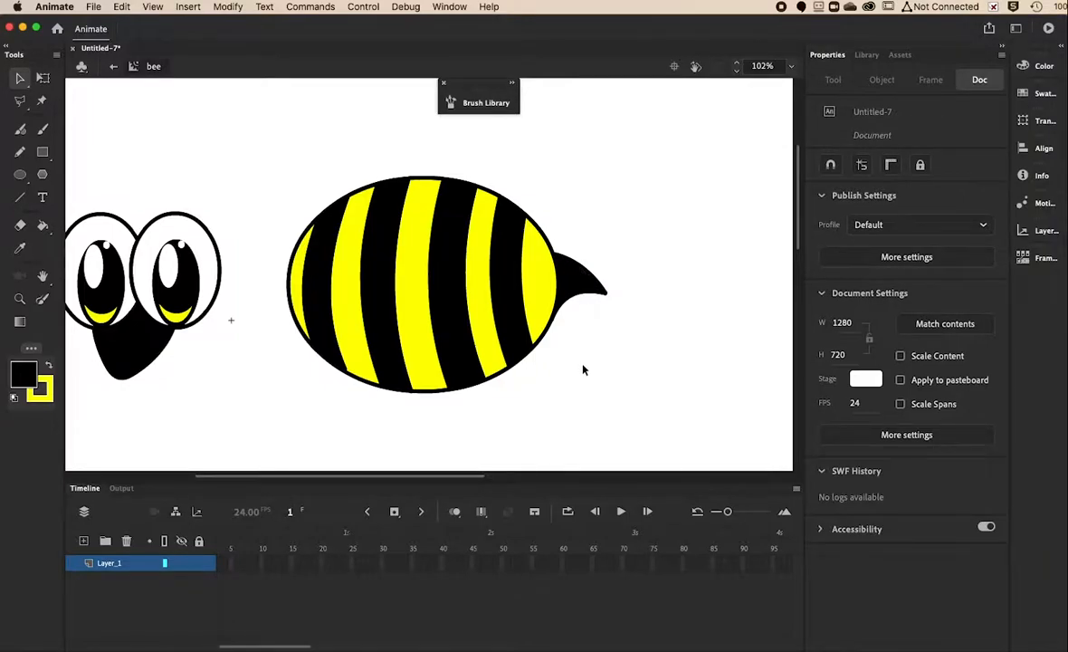
mouse_move(239, 126)
left_mouse_down()
mouse_move(550, 354)
mouse_move(632, 431)
left_mouse_up()
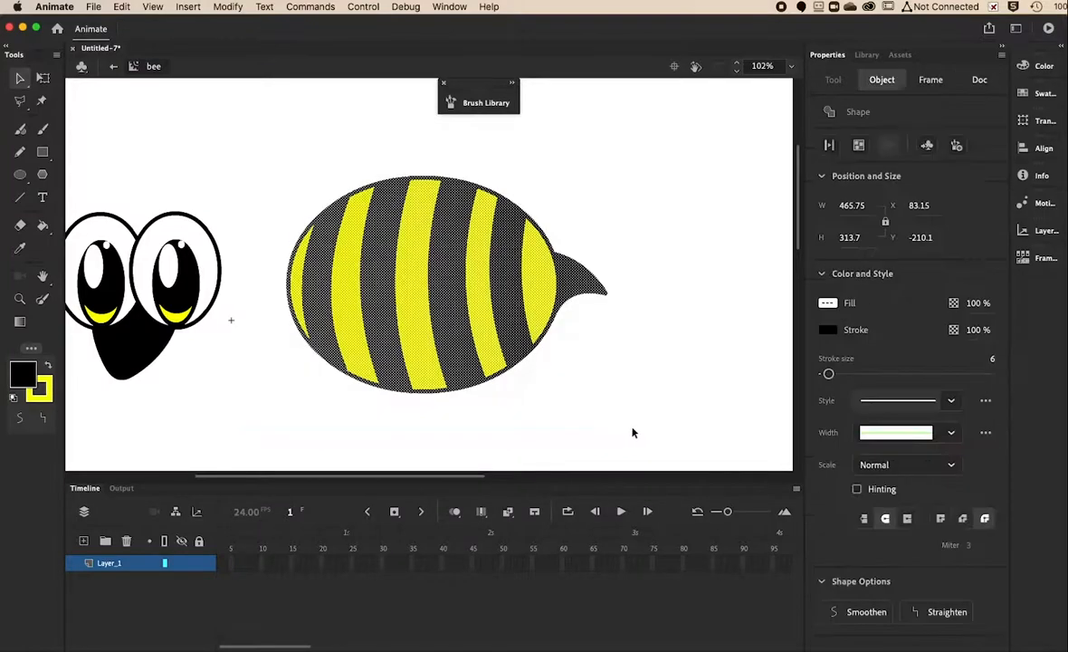
left_click(229, 8)
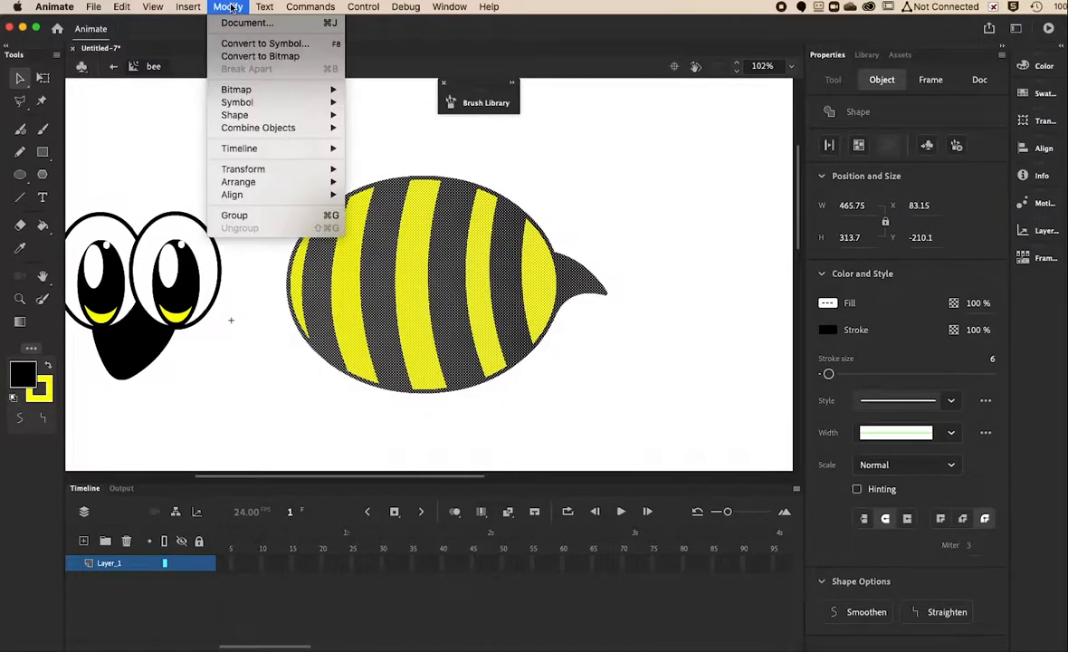
left_click(261, 42)
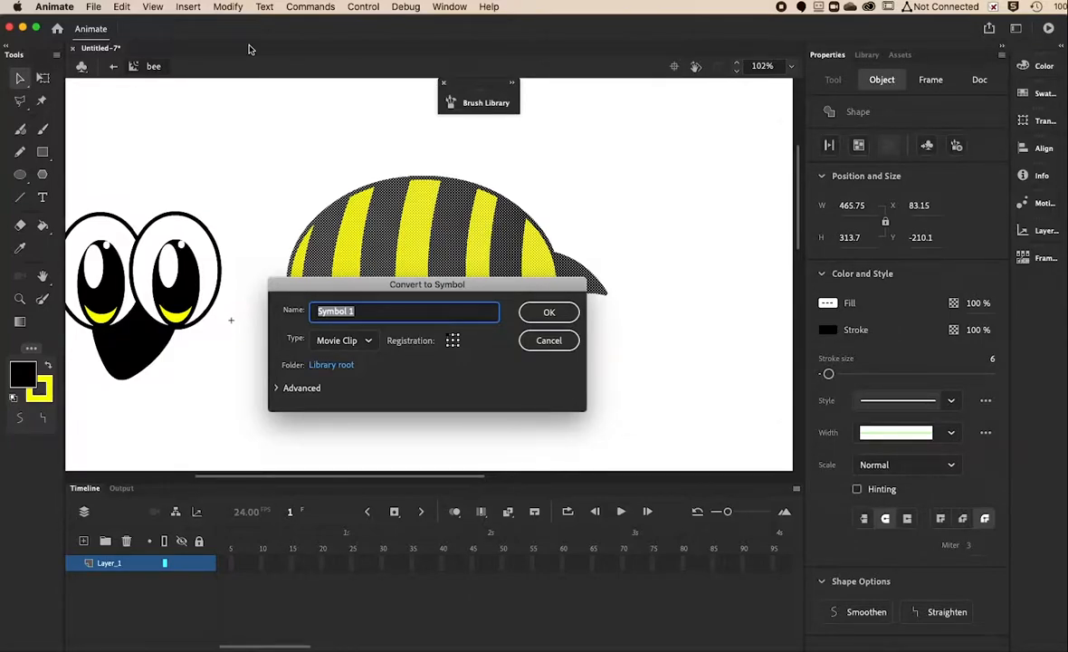
type("back")
Confirm the 'back' movie clip and draw an outline-free black oval thorax below the head.
left_click(541, 312)
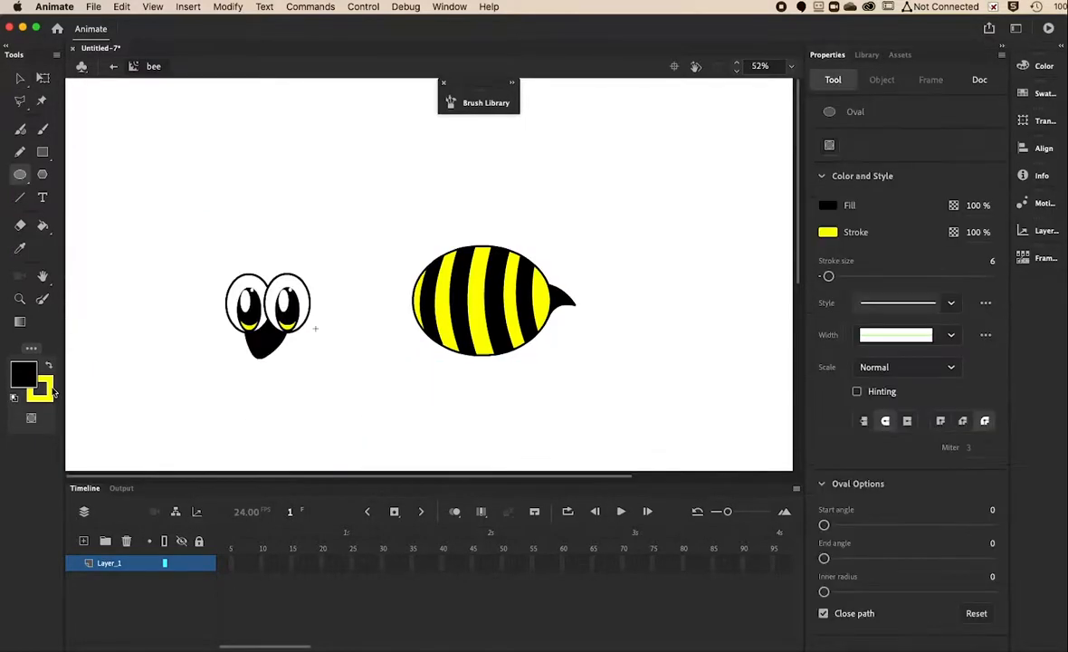
left_click(45, 380)
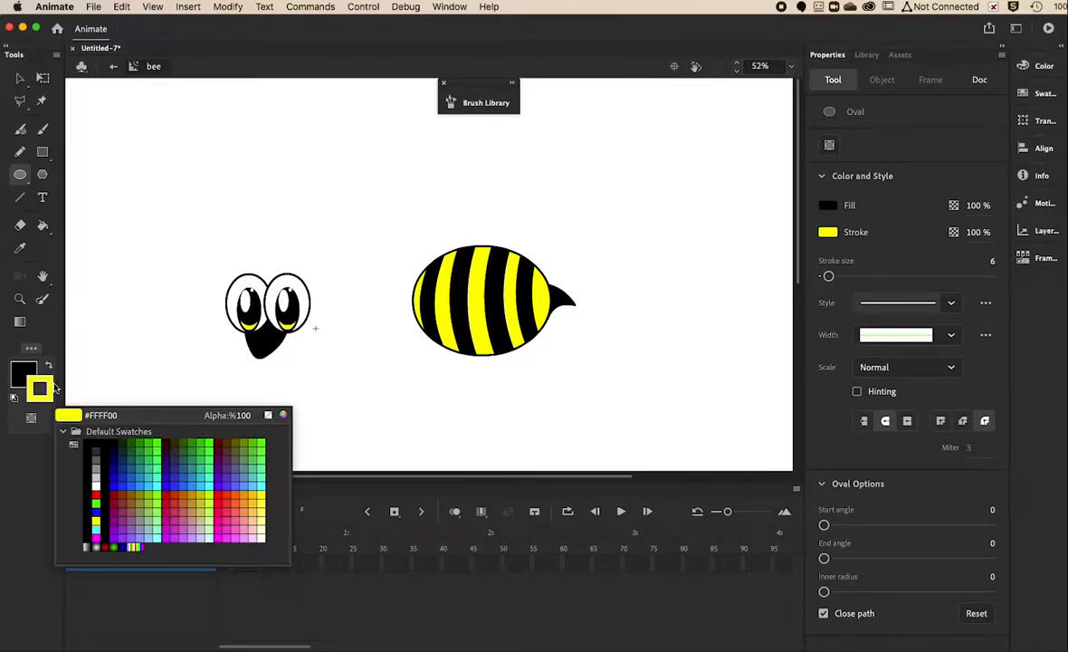
left_click(268, 415)
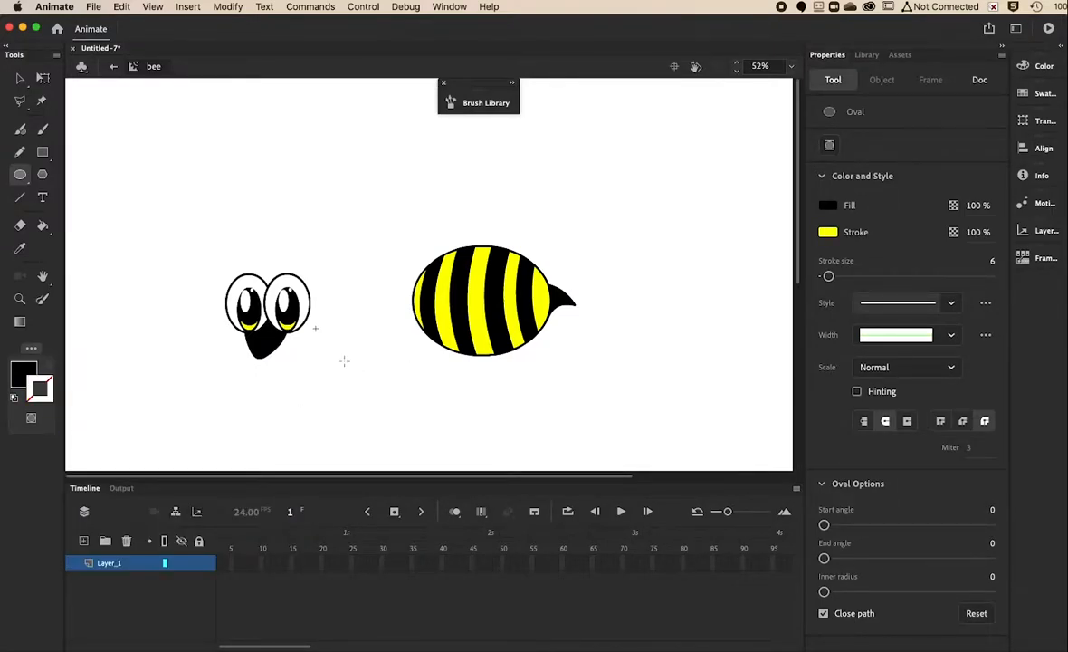
left_click_drag(306, 357, 394, 414)
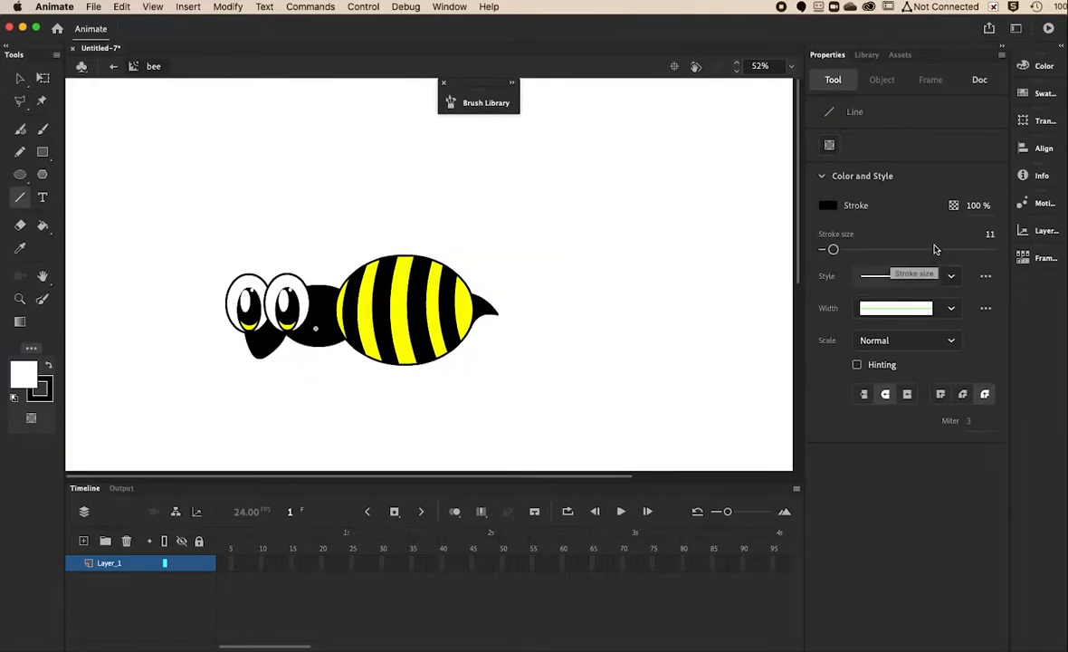
Thicken the stroke and draw three thick black legs beneath the bee, extending the front leg.
left_click_drag(834, 250, 841, 251)
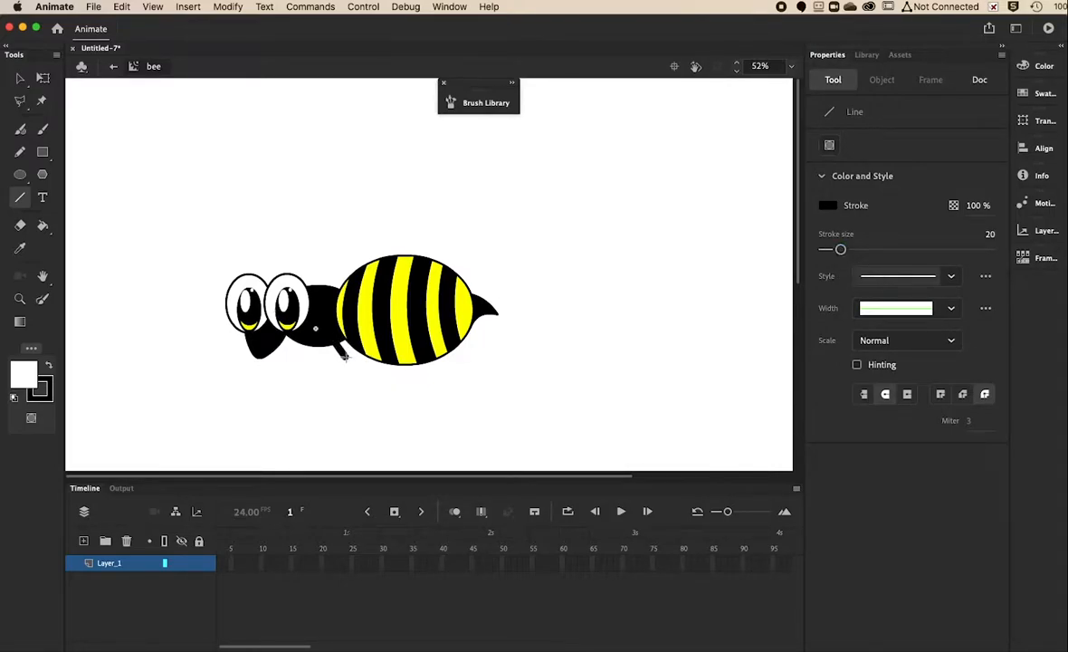
left_click_drag(336, 342, 372, 370)
left_click_drag(315, 345, 349, 373)
left_click_drag(301, 342, 331, 388)
key("super+z")
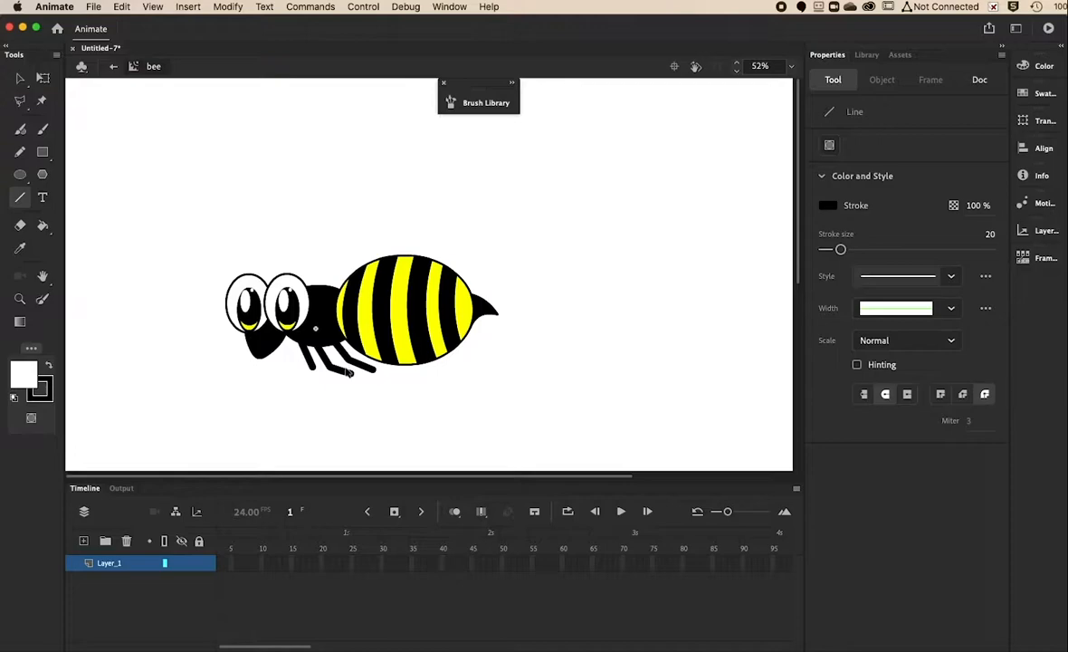
scroll(349, 372, "down", 2)
scroll(345, 370, "up", 5)
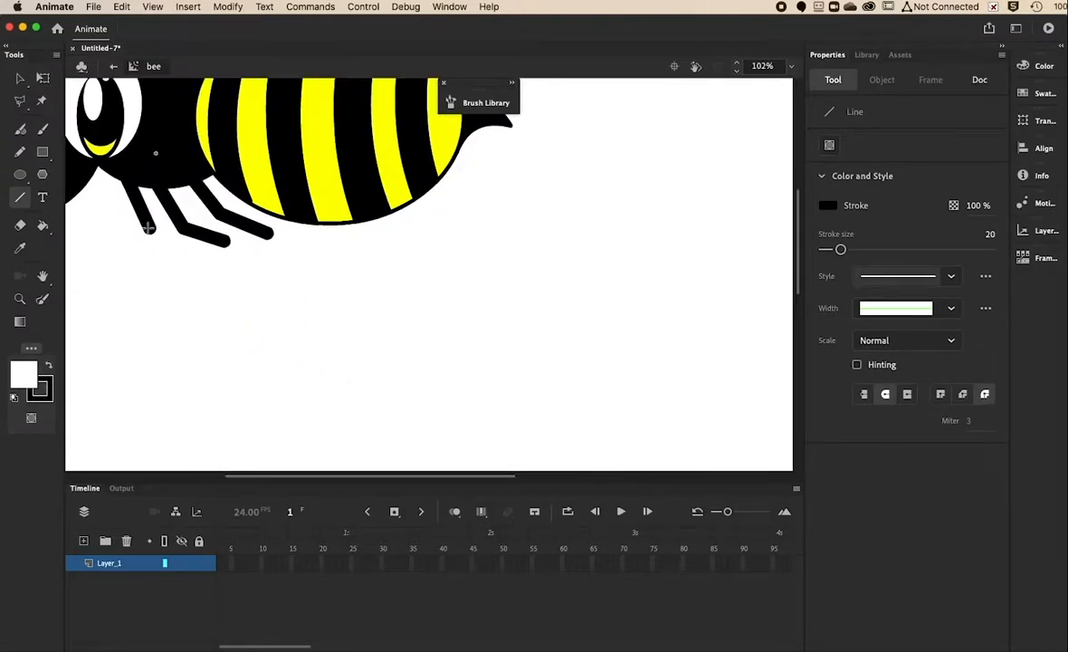
left_click_drag(149, 227, 179, 250)
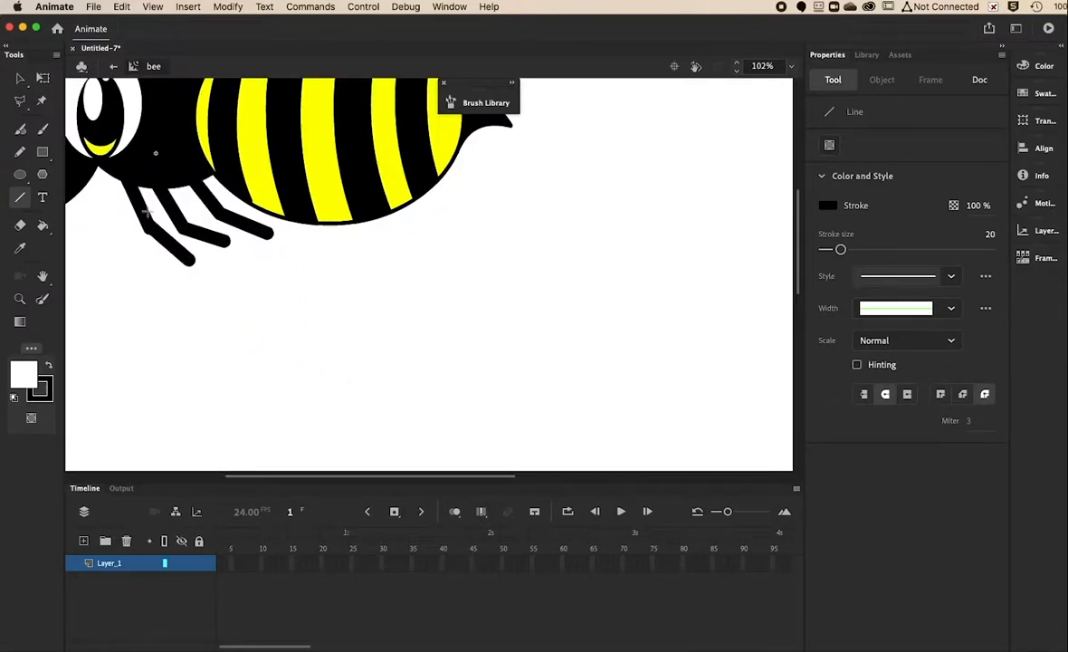
key("v")
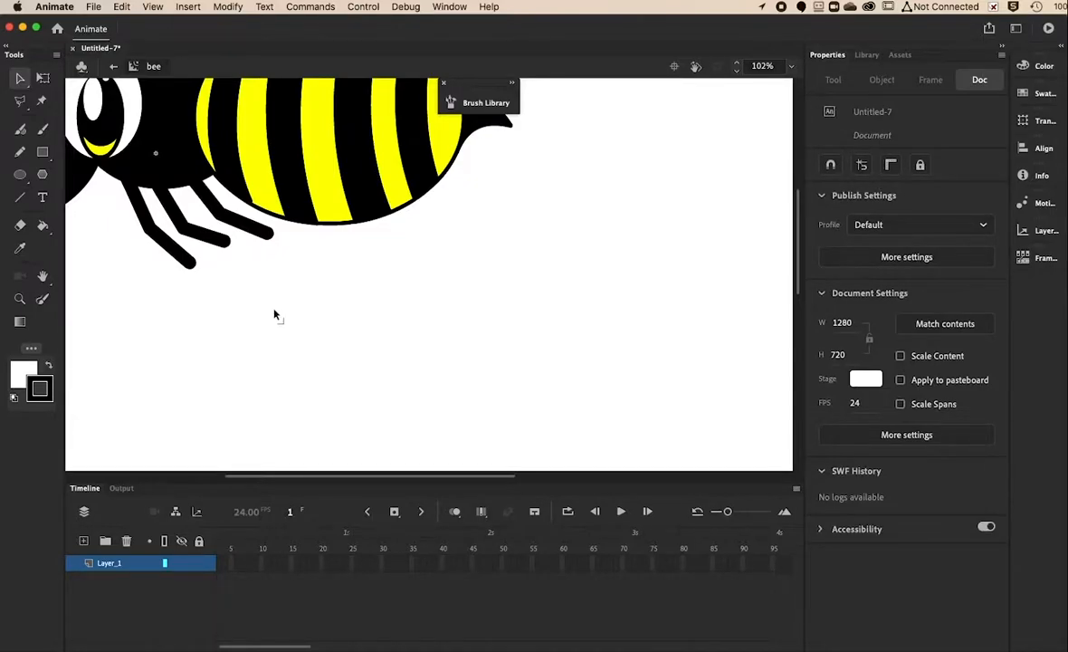
scroll(273, 312, "up", 1)
scroll(271, 311, "down", 3)
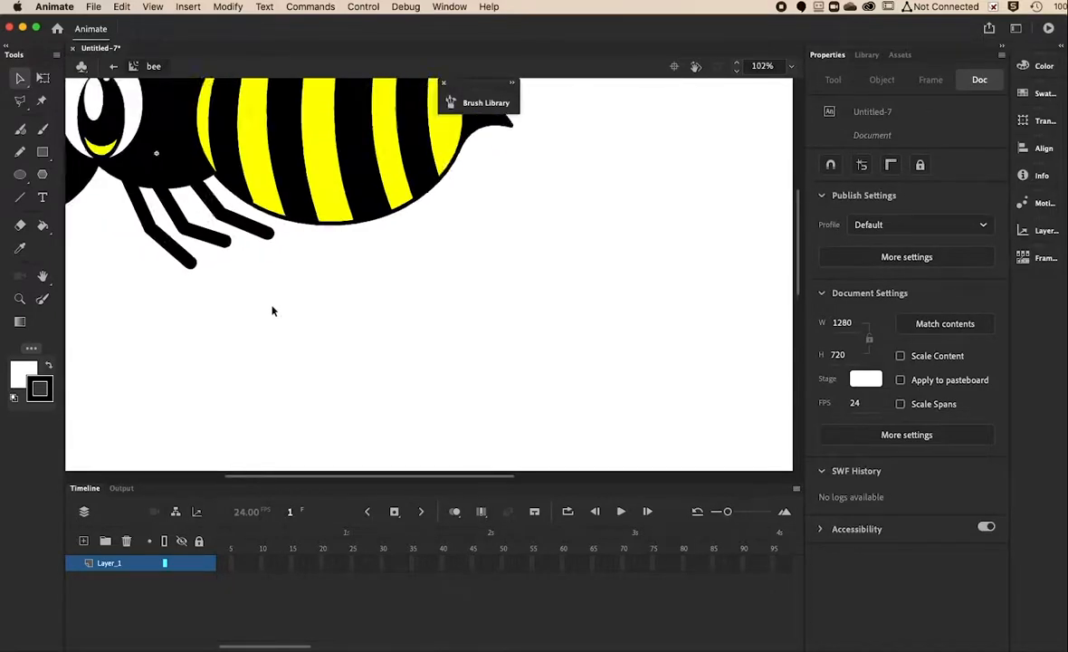
scroll(272, 311, "down", 2)
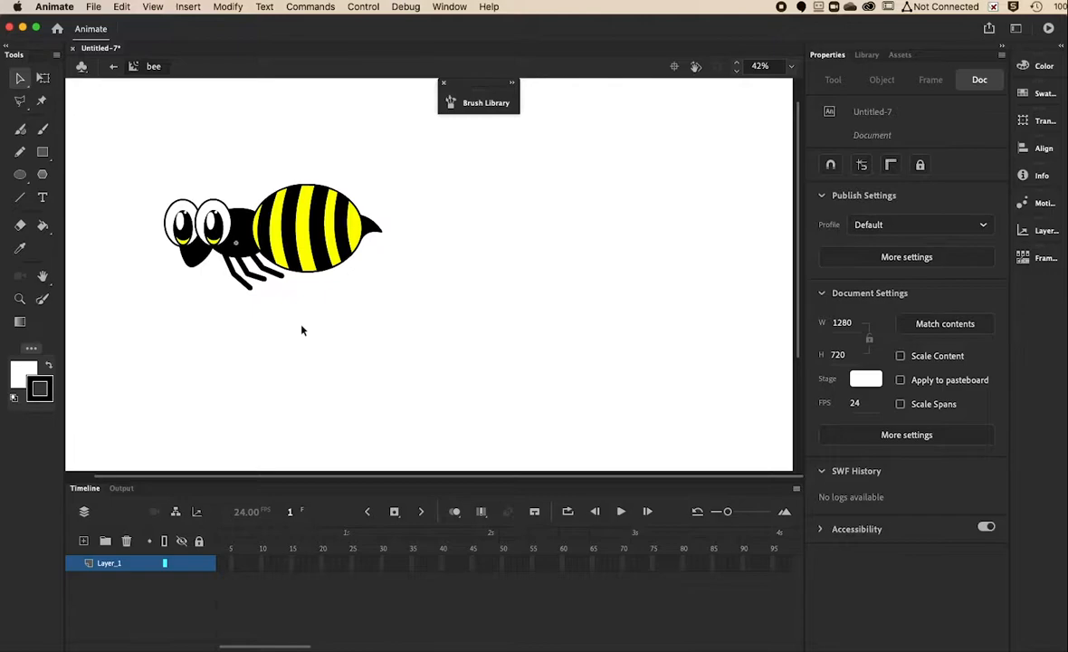
Move the striped body aside and convert the head, thorax and legs into movie clip 'front'.
left_click_drag(286, 219, 406, 235)
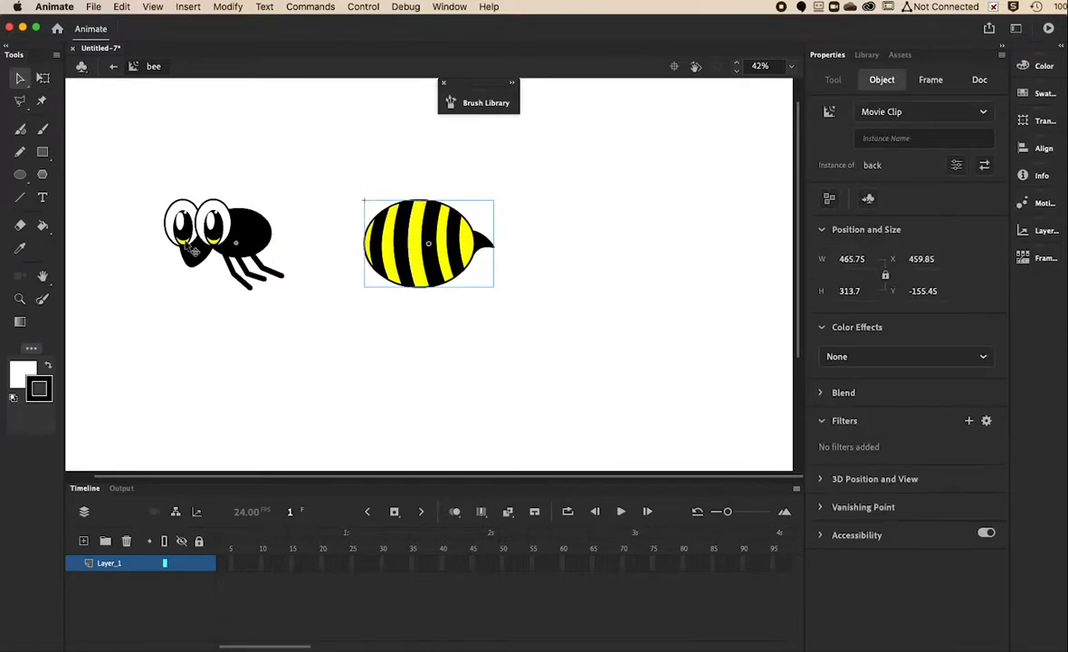
left_click(206, 266)
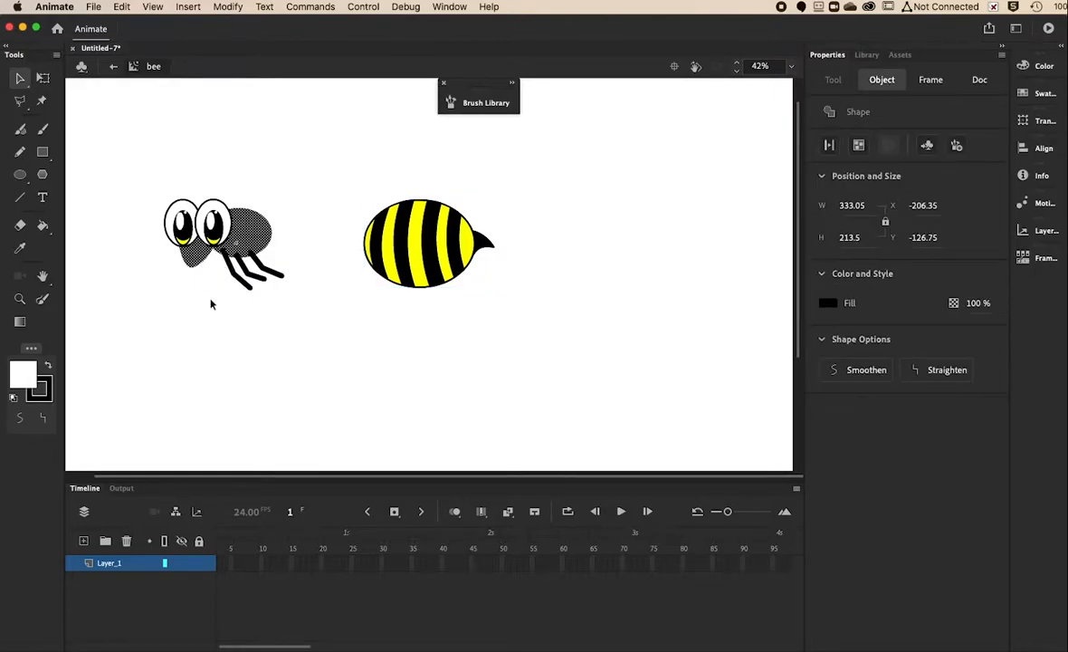
left_click(210, 304)
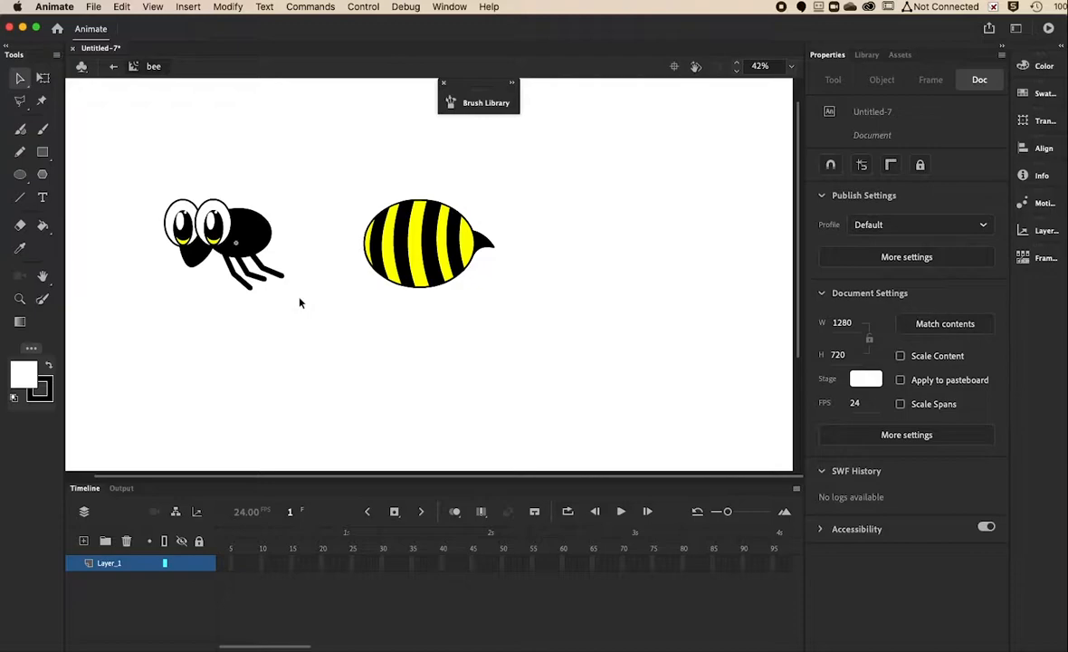
left_click(238, 227)
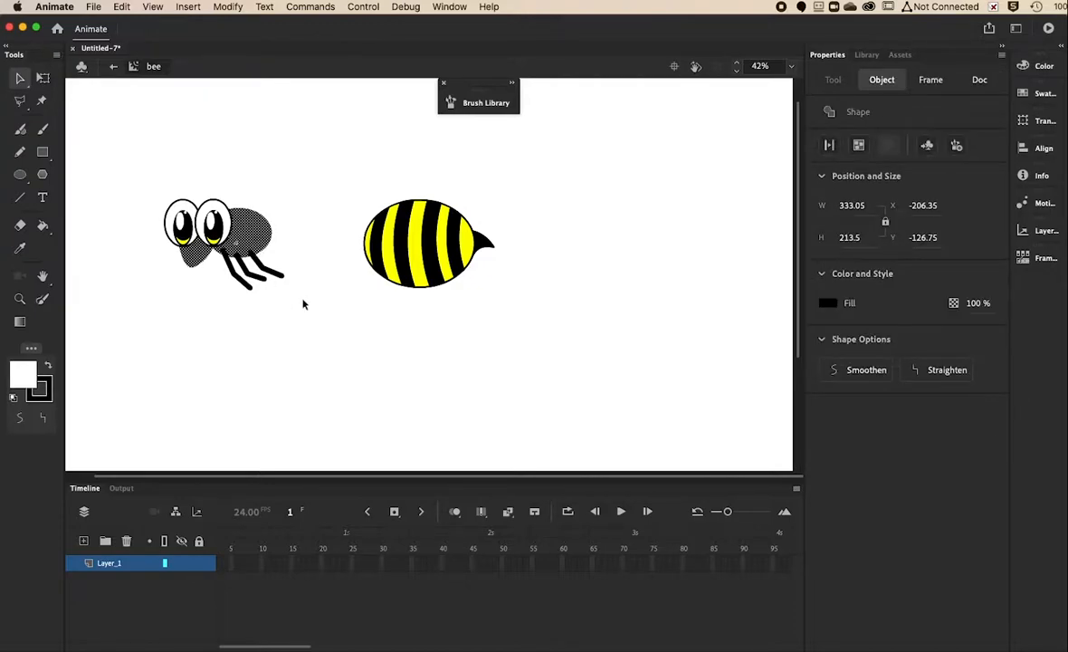
mouse_move(299, 307)
left_mouse_down()
mouse_move(229, 274)
mouse_move(216, 253)
left_mouse_up()
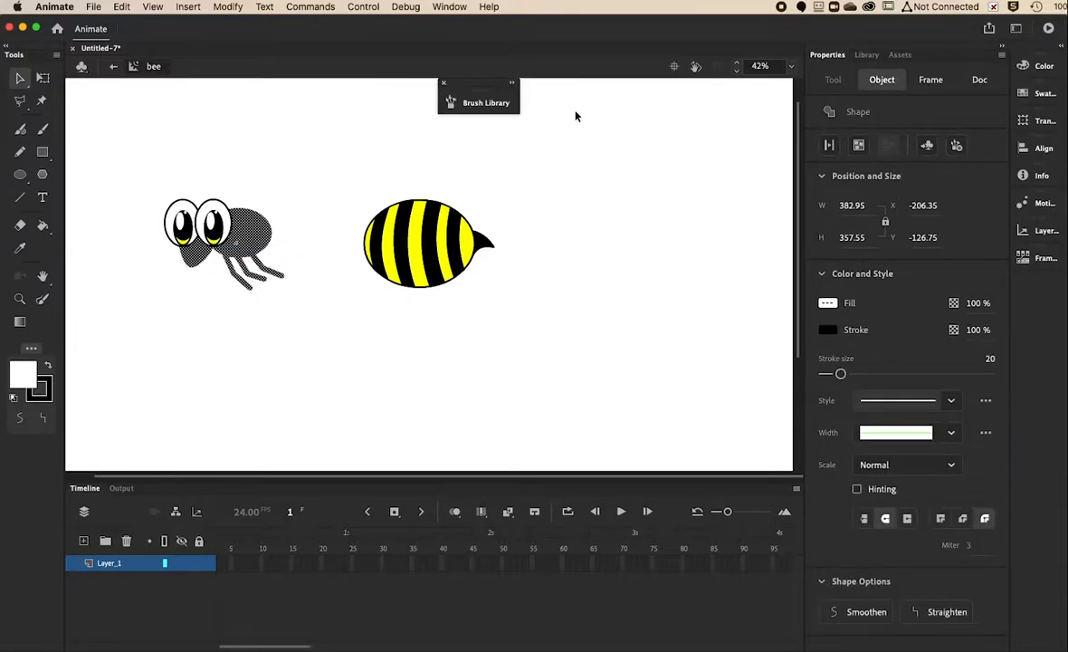
left_click(227, 7)
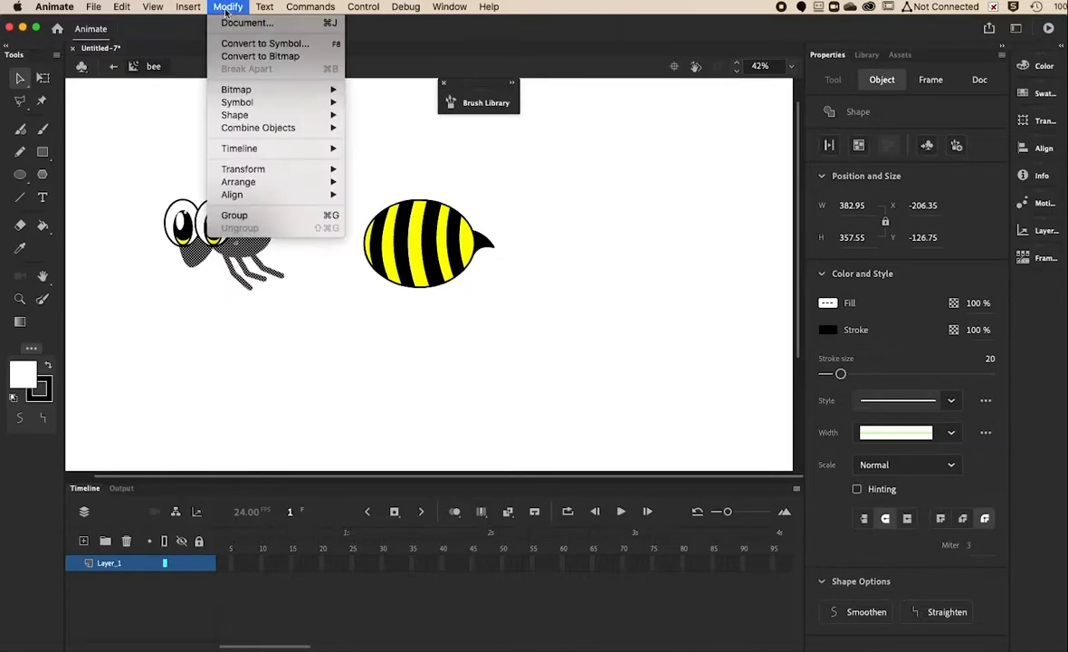
left_click(254, 43)
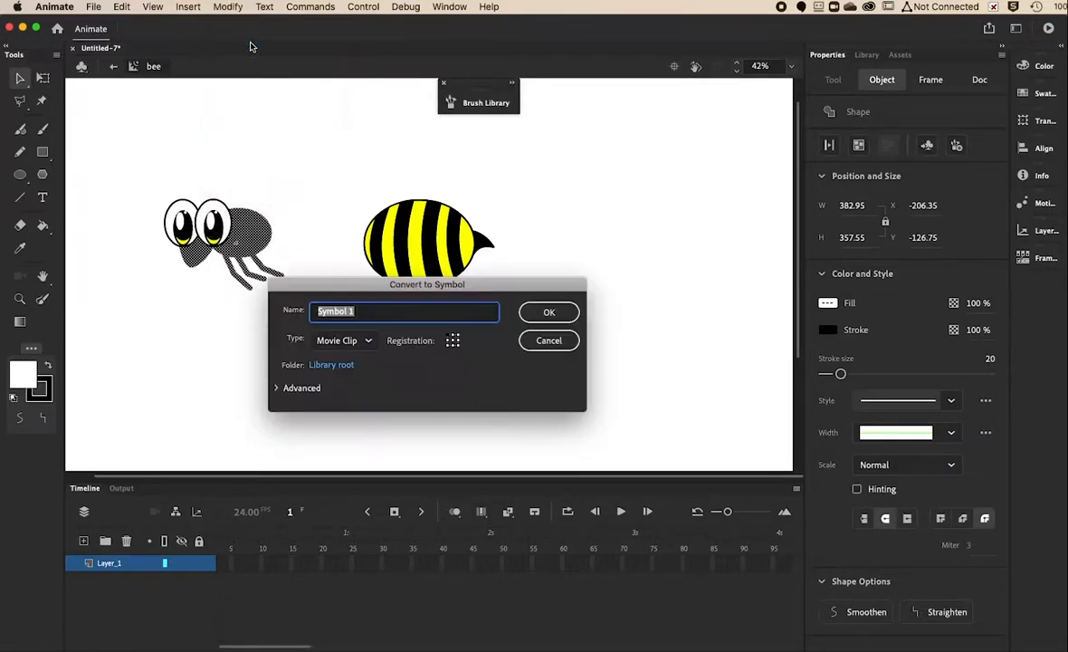
type("t")
key("Return")
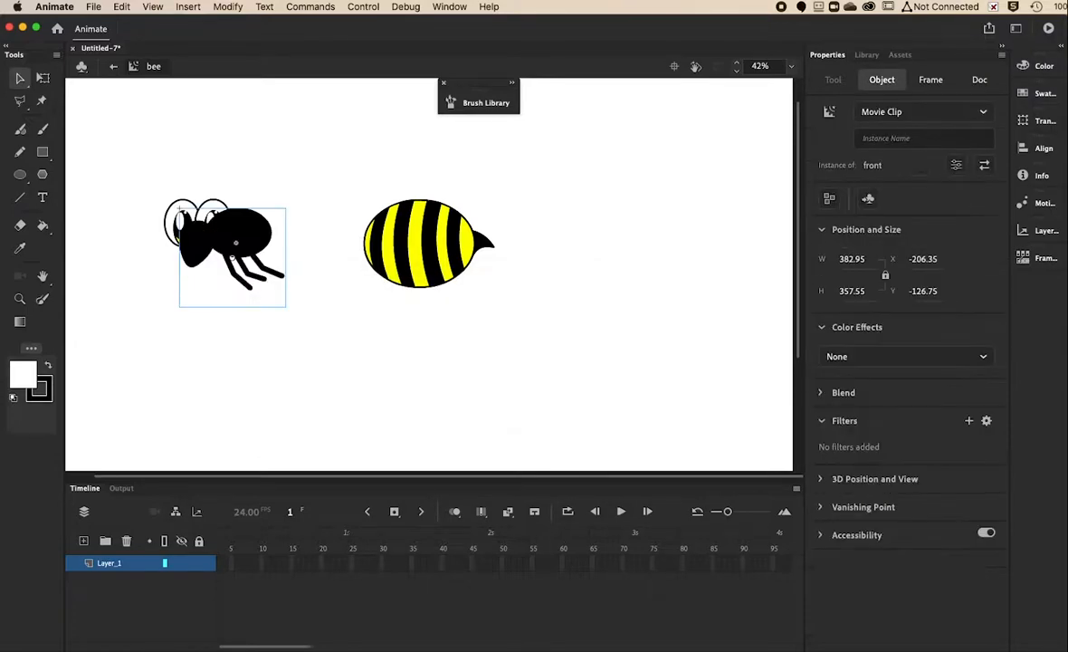
Send the front clip to the back and slide the striped body back onto the thorax.
right_click(232, 210)
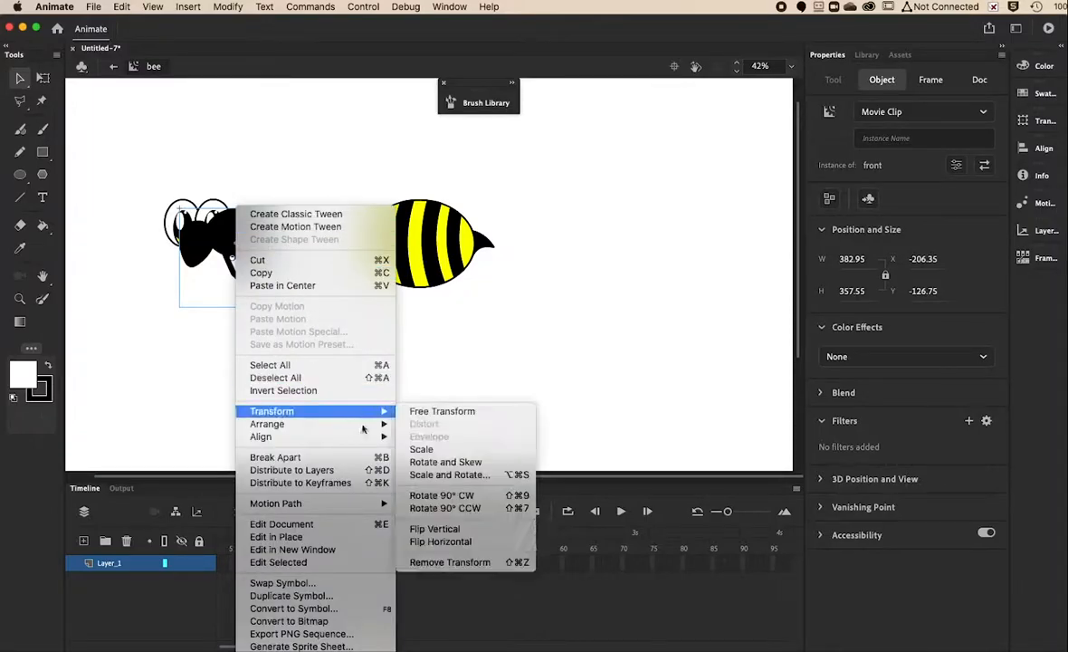
mouse_move(382, 431)
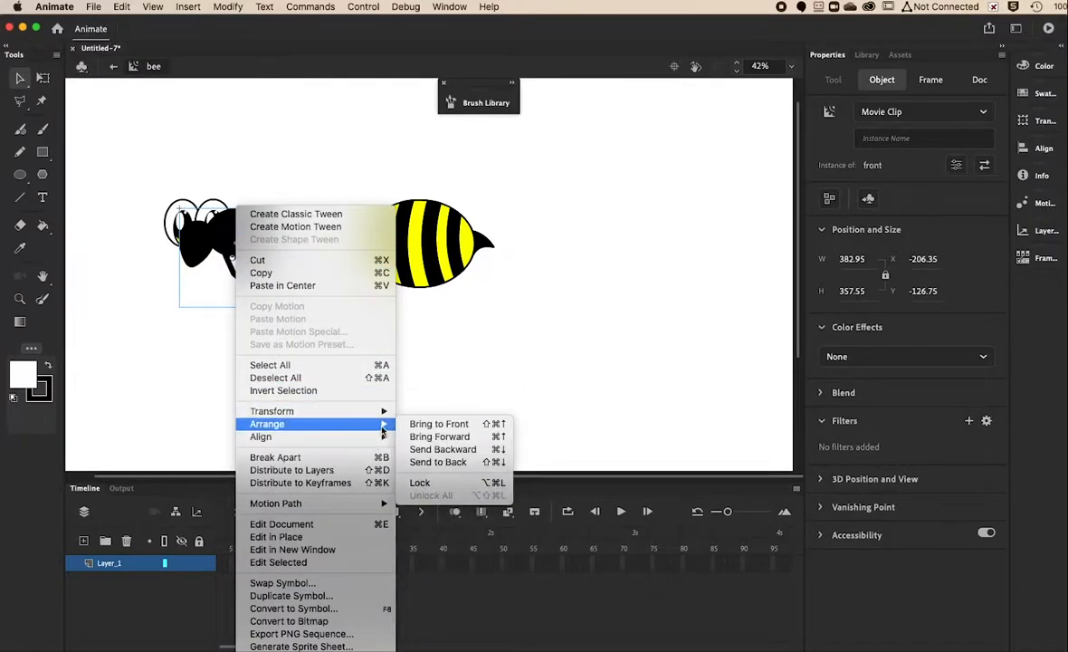
left_click(439, 462)
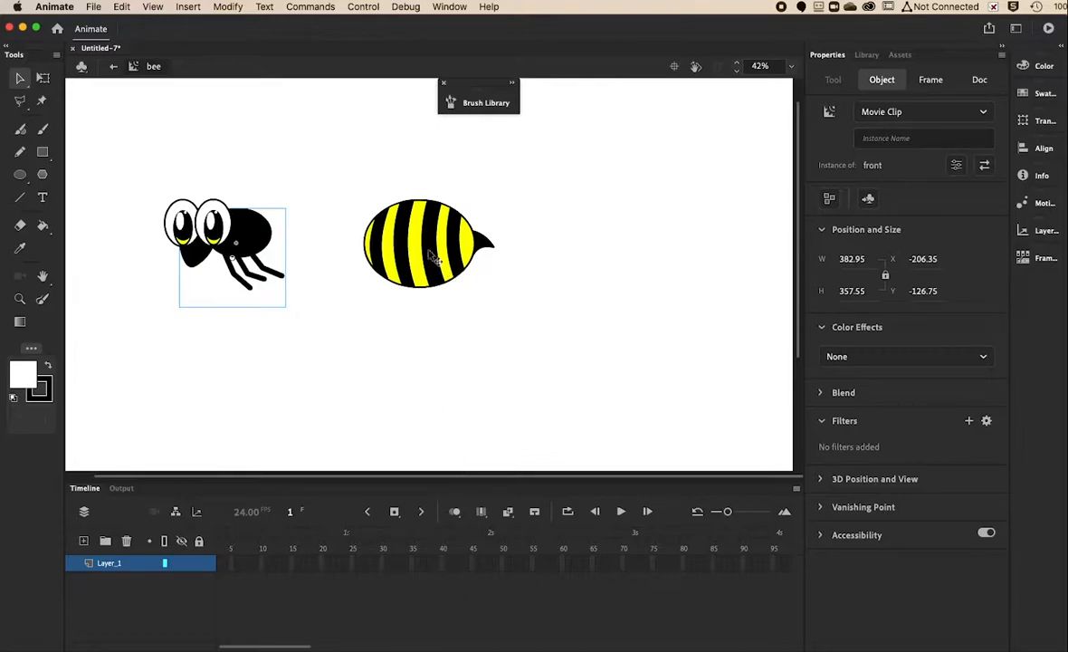
left_click(443, 256)
left_click_drag(443, 256, 332, 241)
Delete the bee instance from Scene 1, keeping back, bee, eye and front in the library.
left_click(379, 299)
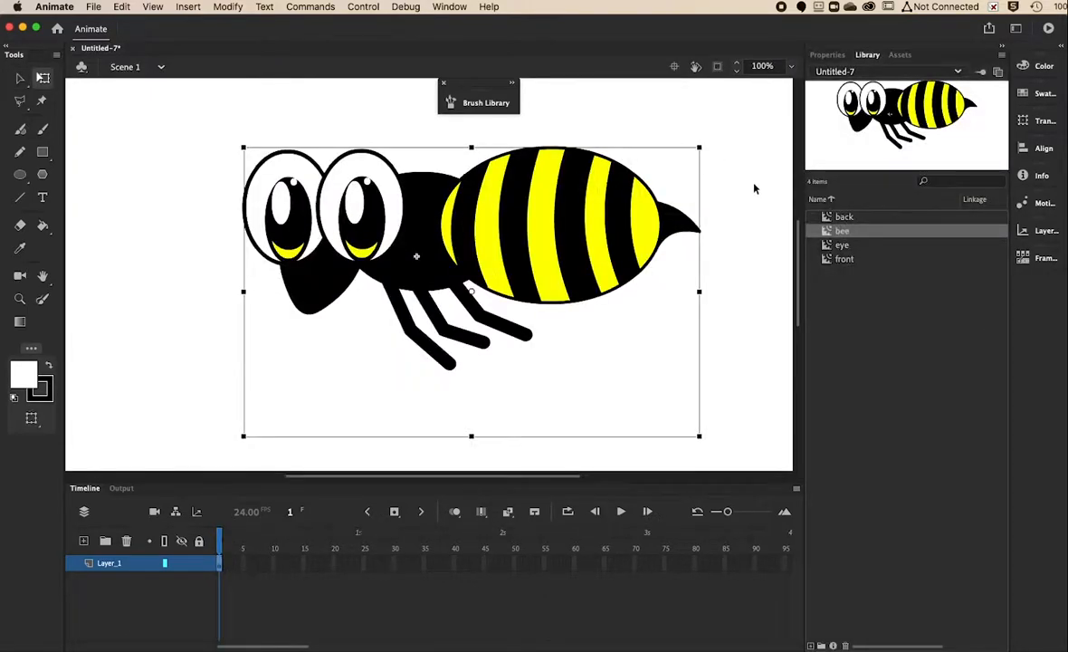
key("Delete")
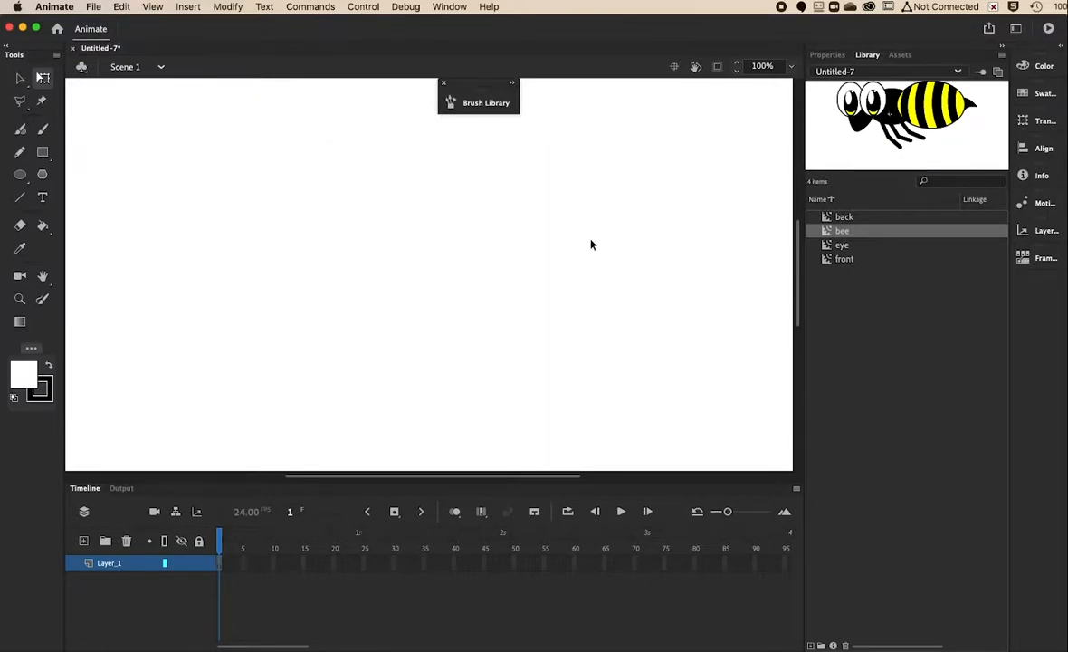
left_click(93, 6)
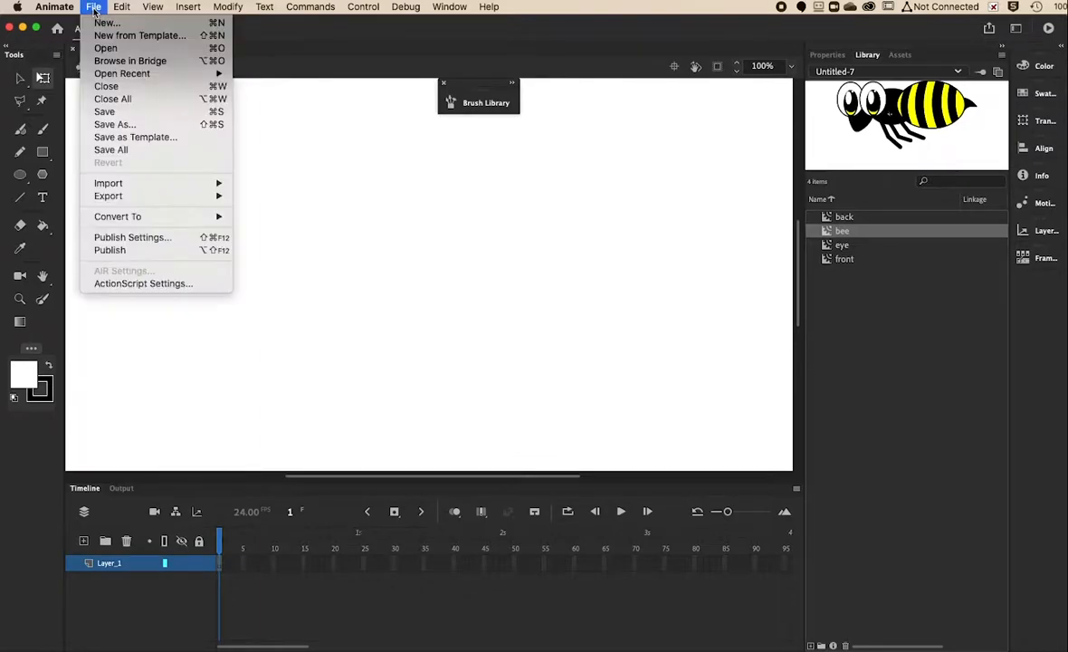
Save the file as the Animate Document bumbles_the_bee.fla in the Animate folder.
left_click(113, 114)
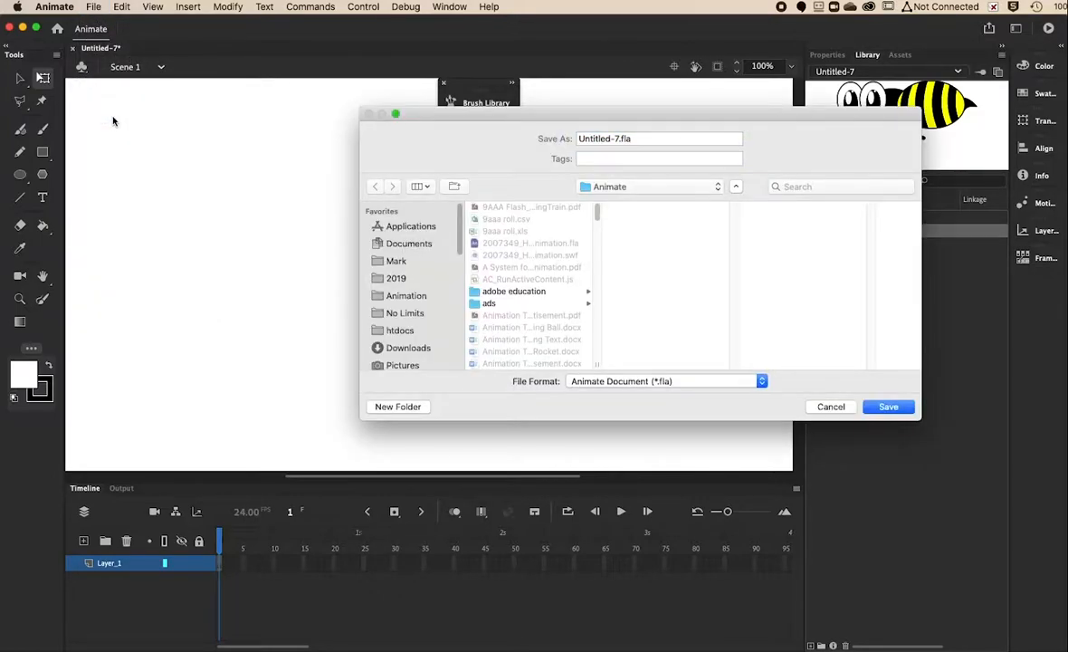
left_click(618, 139)
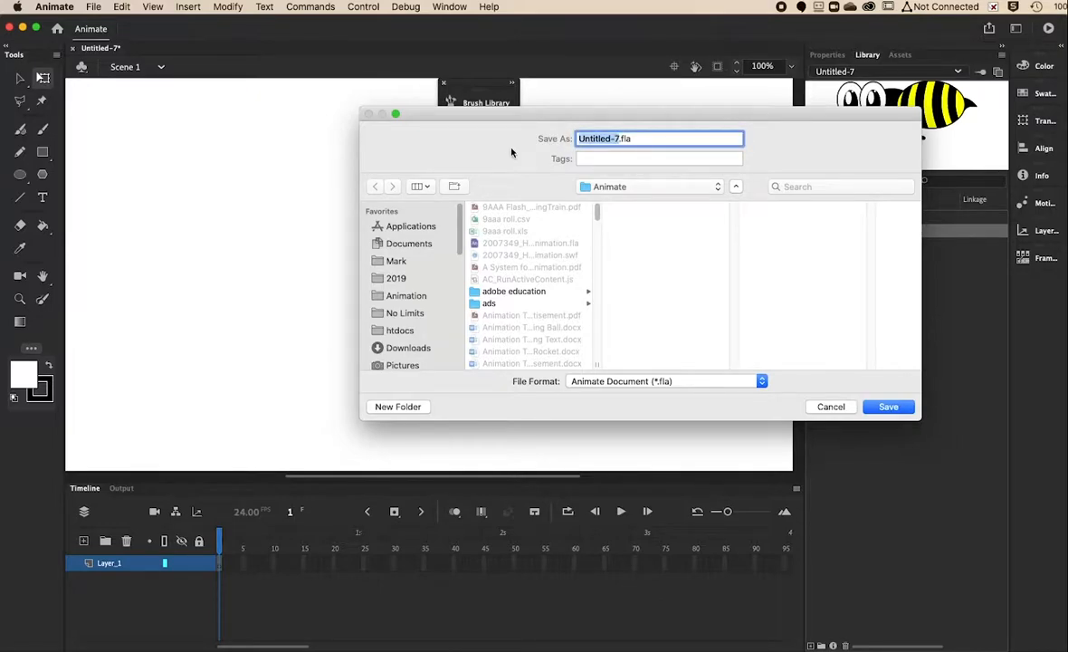
type("bum")
type("bles")
type("_the_be")
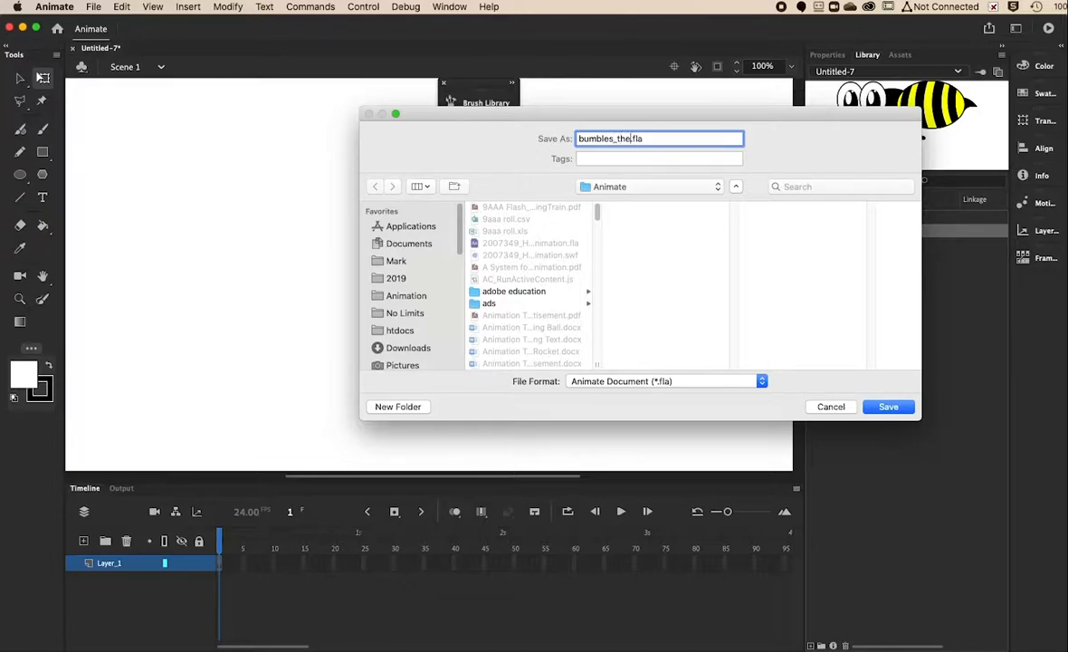
type("e")
left_click(889, 407)
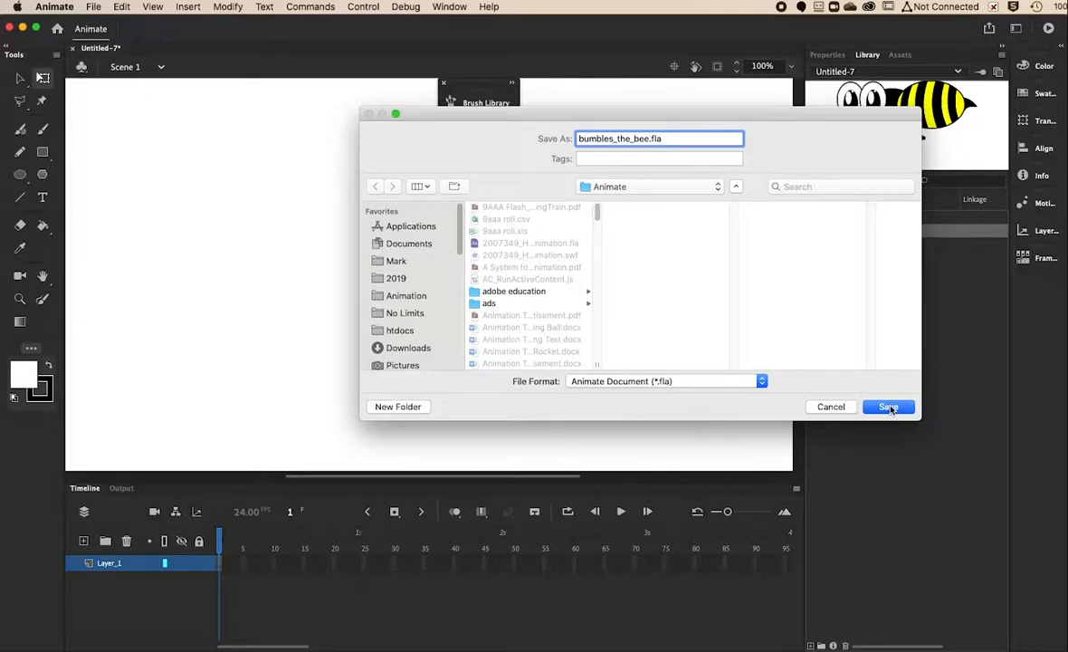